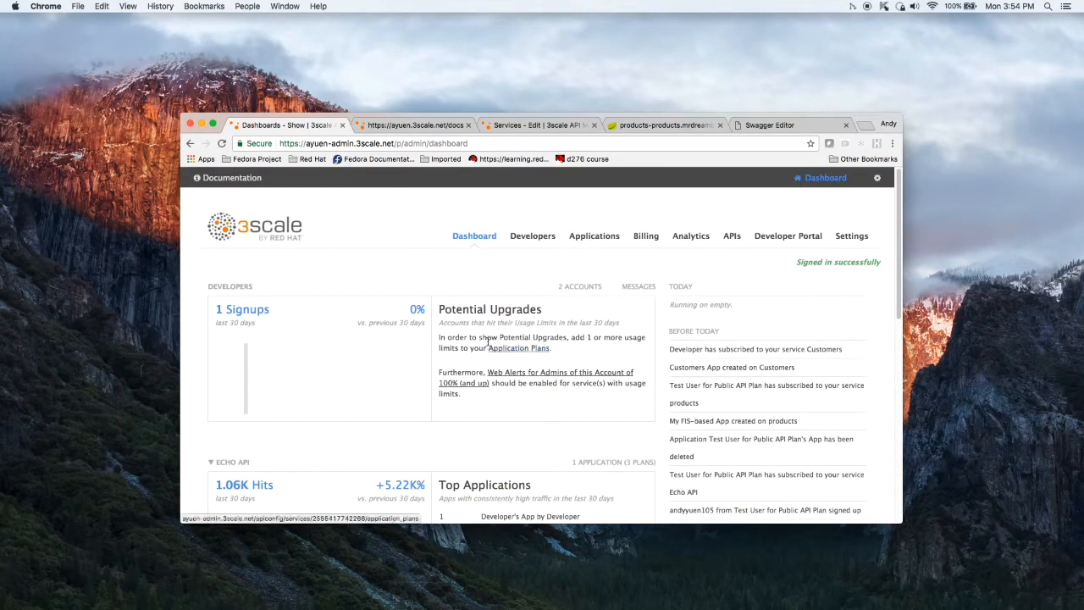
- Review the dashboard's signups, potential upgrades and the traffic summaries of the Echo, products and shipping-products APIs
{"action": "scroll", "coordinate": [515, 290], "scroll_direction": "down", "scroll_amount": 1}
{"action": "scroll", "coordinate": [515, 289], "scroll_direction": "down", "scroll_amount": 5}
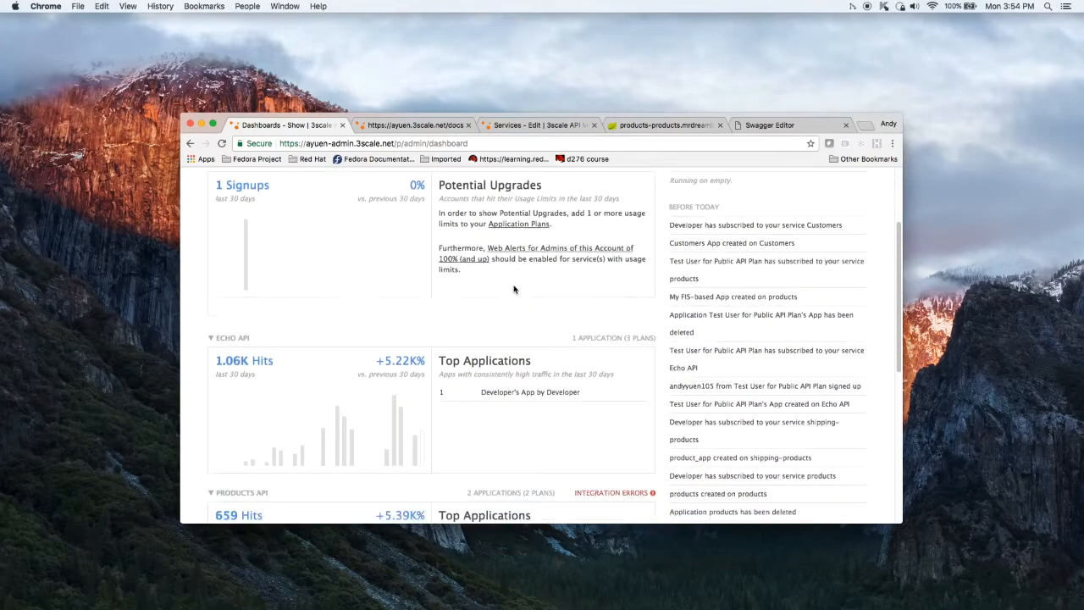
{"action": "scroll", "coordinate": [514, 289], "scroll_direction": "up", "scroll_amount": 6}
{"action": "scroll", "coordinate": [514, 290], "scroll_direction": "down", "scroll_amount": 1}
{"action": "scroll", "coordinate": [515, 290], "scroll_direction": "down", "scroll_amount": 20}
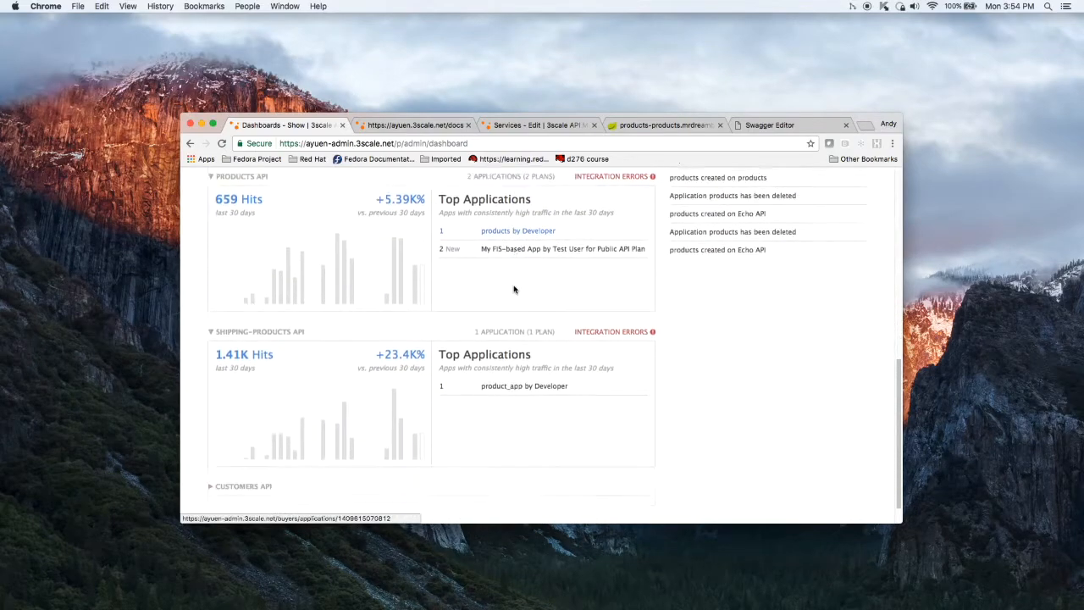
{"action": "scroll", "coordinate": [514, 290], "scroll_direction": "down", "scroll_amount": 2}
{"action": "scroll", "coordinate": [514, 289], "scroll_direction": "up", "scroll_amount": 2}
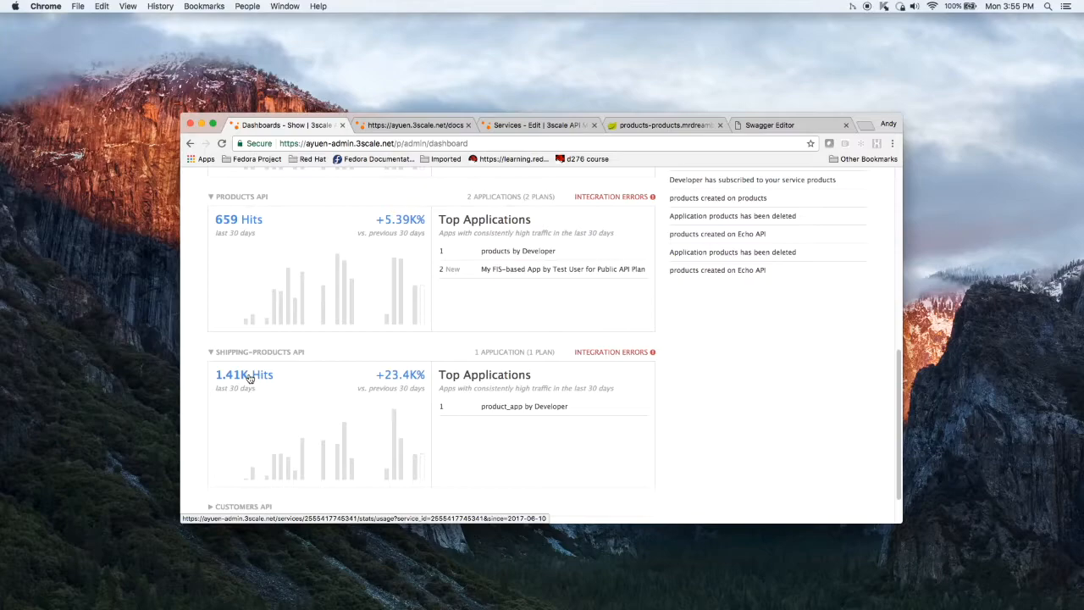
- Open the hit statistics of the shipping-products API and examine its usage chart for the last 24 hours
{"action": "left_click", "coordinate": [249, 379]}
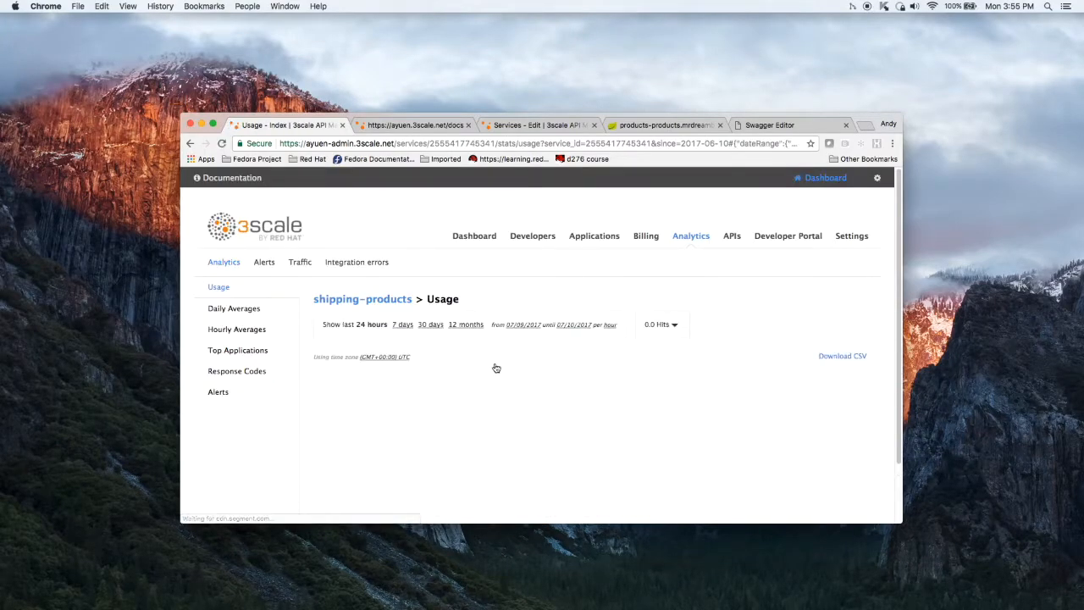
{"action": "scroll", "coordinate": [421, 335], "scroll_direction": "down", "scroll_amount": 1}
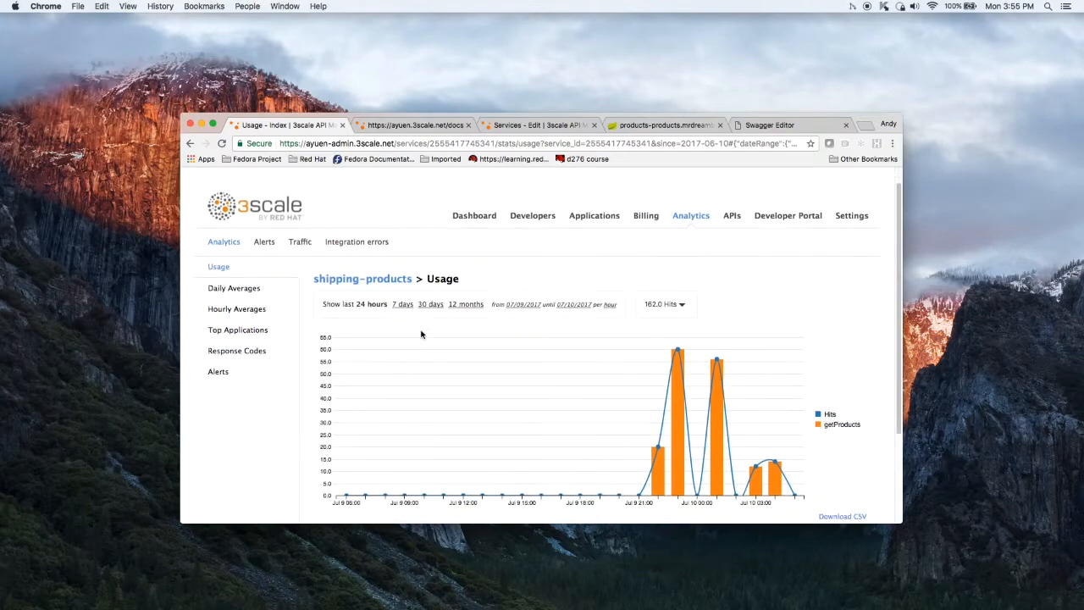
{"action": "scroll", "coordinate": [421, 335], "scroll_direction": "down", "scroll_amount": 1}
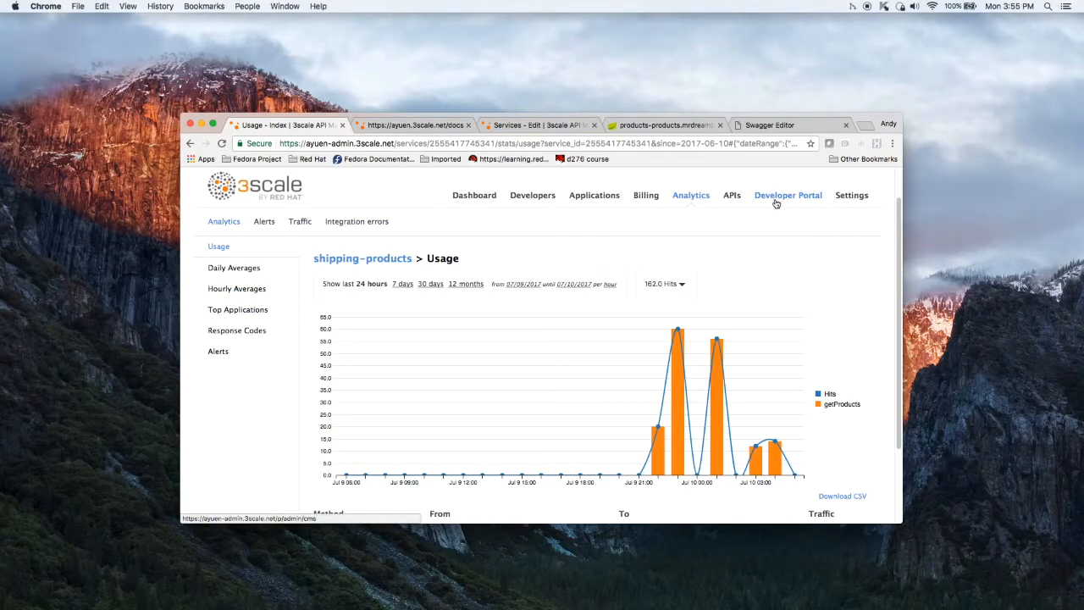
- Look through the services in the APIs overview and open the Integration page of shipping-products
{"action": "left_click", "coordinate": [732, 196]}
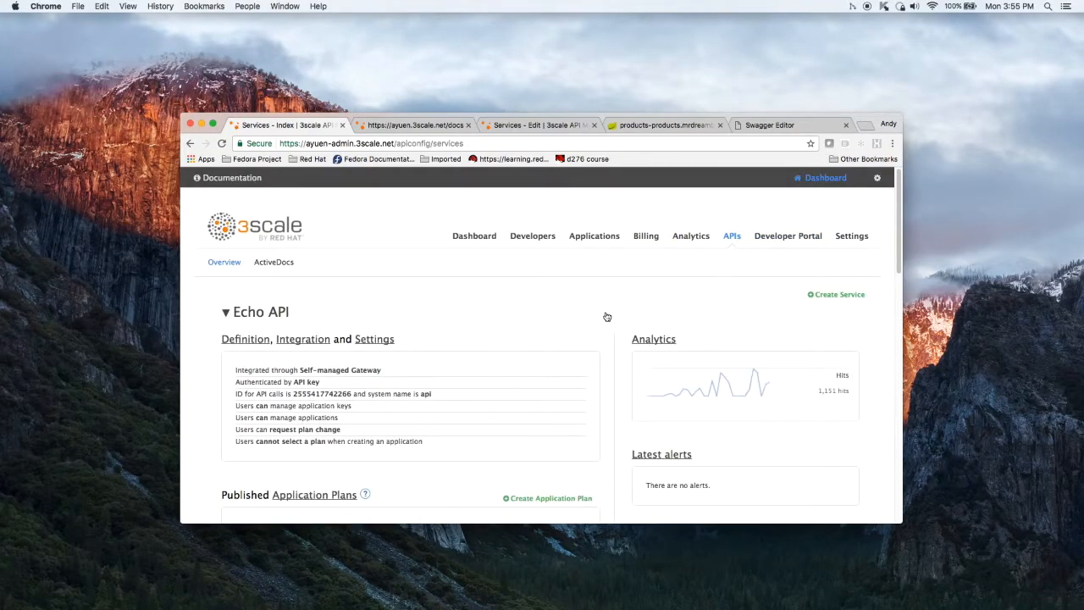
{"action": "scroll", "coordinate": [606, 316], "scroll_direction": "down", "scroll_amount": 1}
{"action": "scroll", "coordinate": [412, 345], "scroll_direction": "down", "scroll_amount": 2}
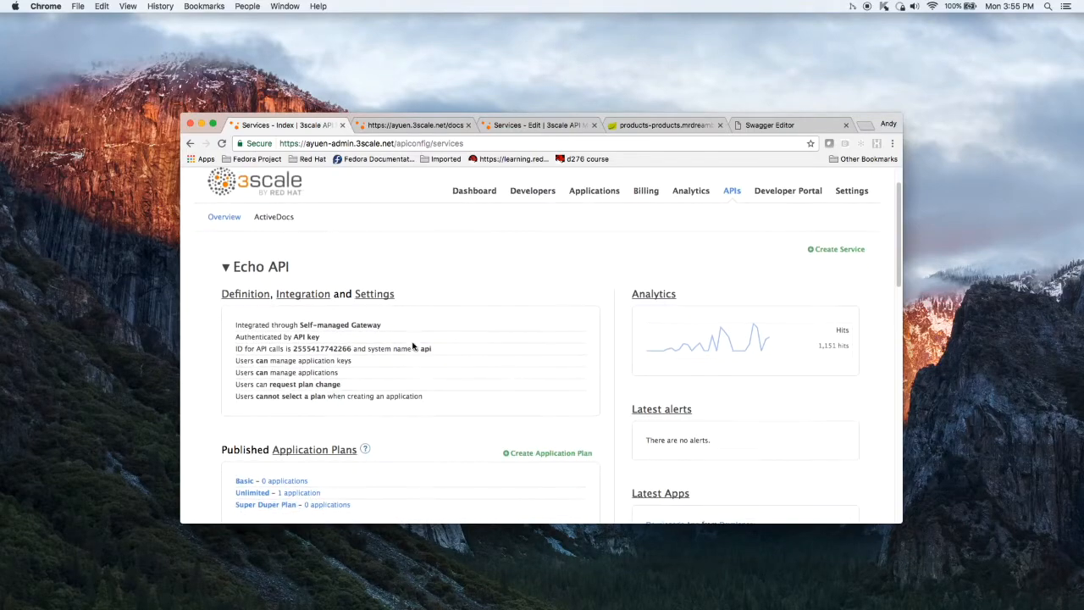
{"action": "scroll", "coordinate": [413, 345], "scroll_direction": "down", "scroll_amount": 10}
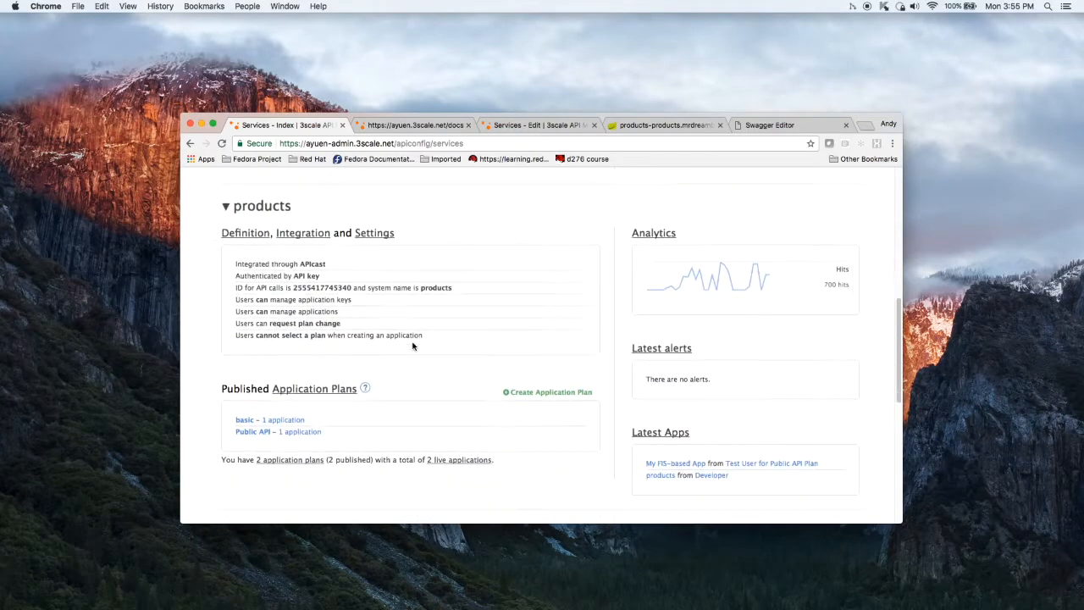
{"action": "scroll", "coordinate": [412, 345], "scroll_direction": "down", "scroll_amount": 5}
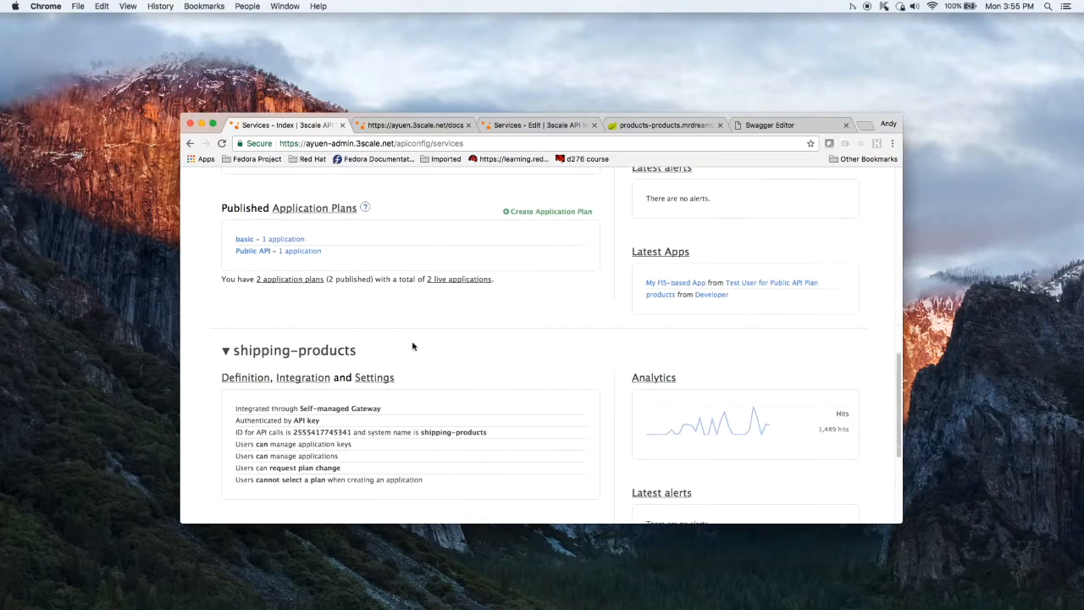
{"action": "left_click", "coordinate": [303, 380]}
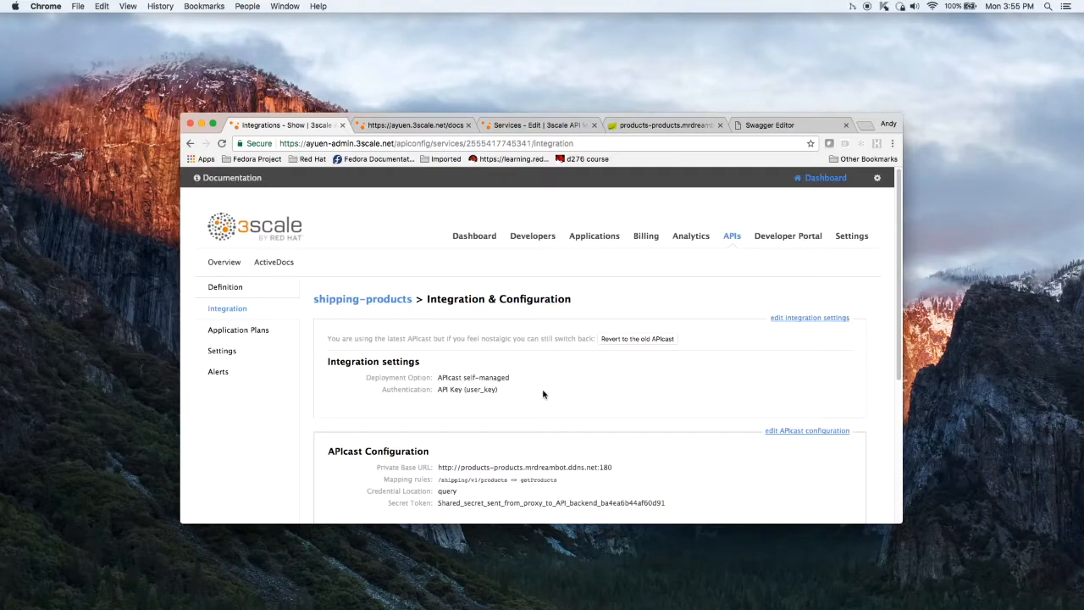
- Open the shipping-products integration settings and review the gateway, plugin and authentication options
{"action": "left_click", "coordinate": [810, 319]}
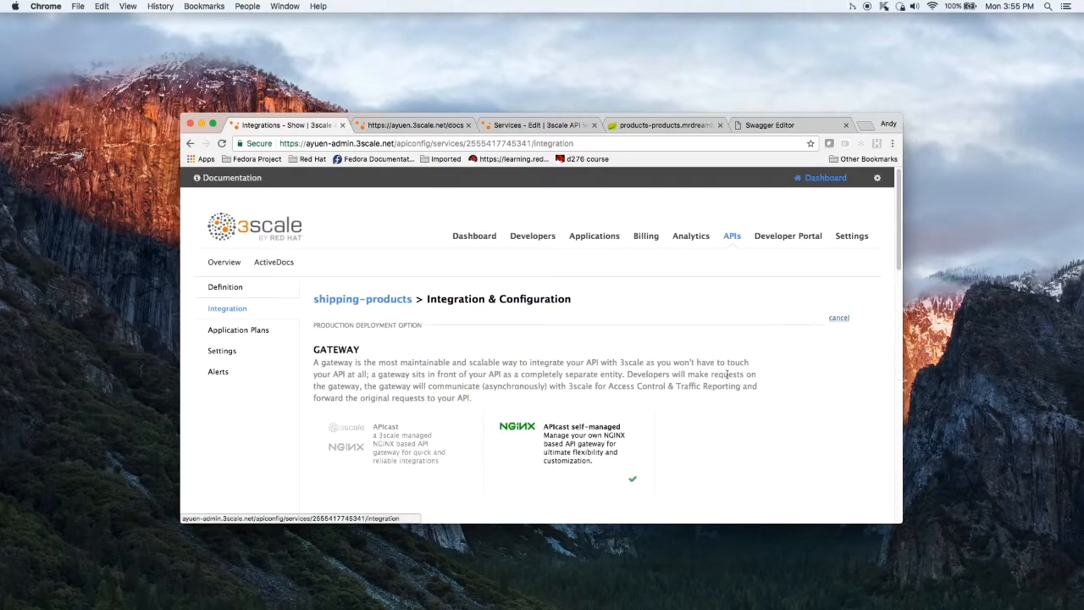
{"action": "scroll", "coordinate": [674, 409], "scroll_direction": "down", "scroll_amount": 1}
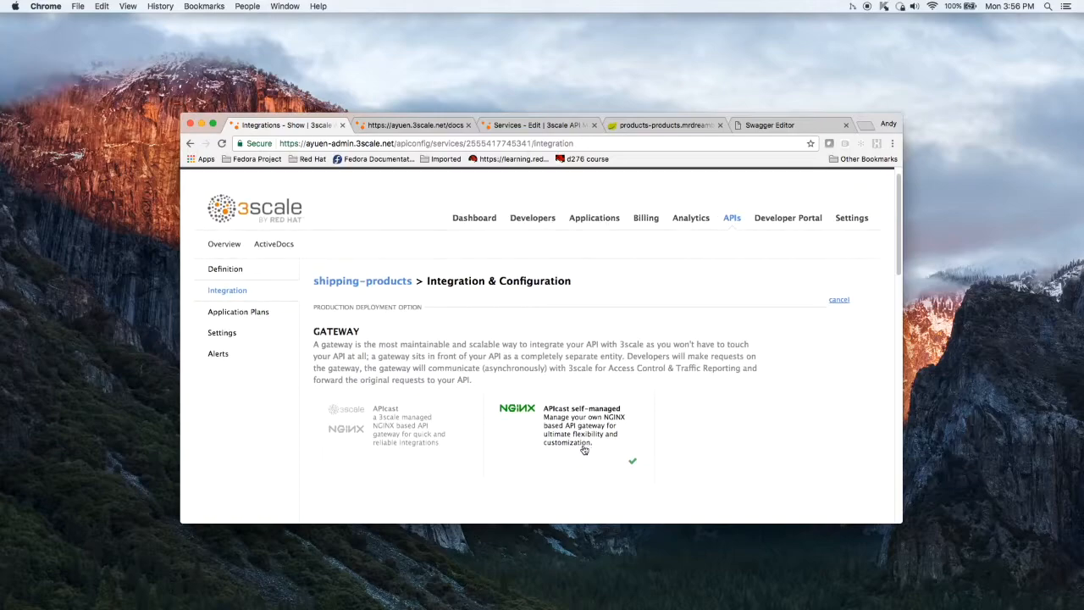
{"action": "scroll", "coordinate": [584, 450], "scroll_direction": "down", "scroll_amount": 3}
{"action": "scroll", "coordinate": [583, 449], "scroll_direction": "down", "scroll_amount": 10}
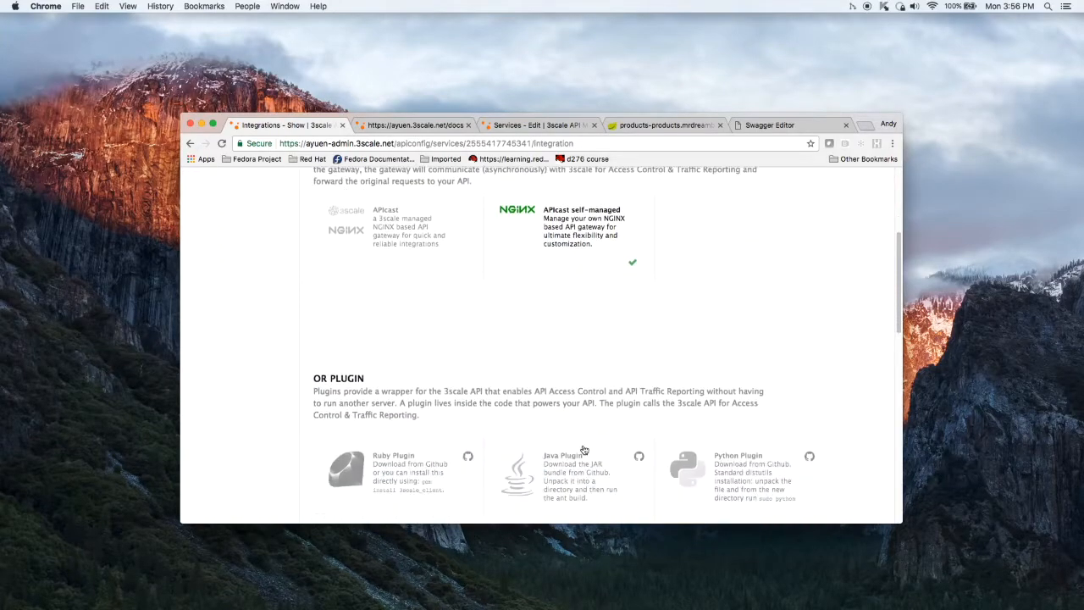
{"action": "scroll", "coordinate": [584, 450], "scroll_direction": "down", "scroll_amount": 1}
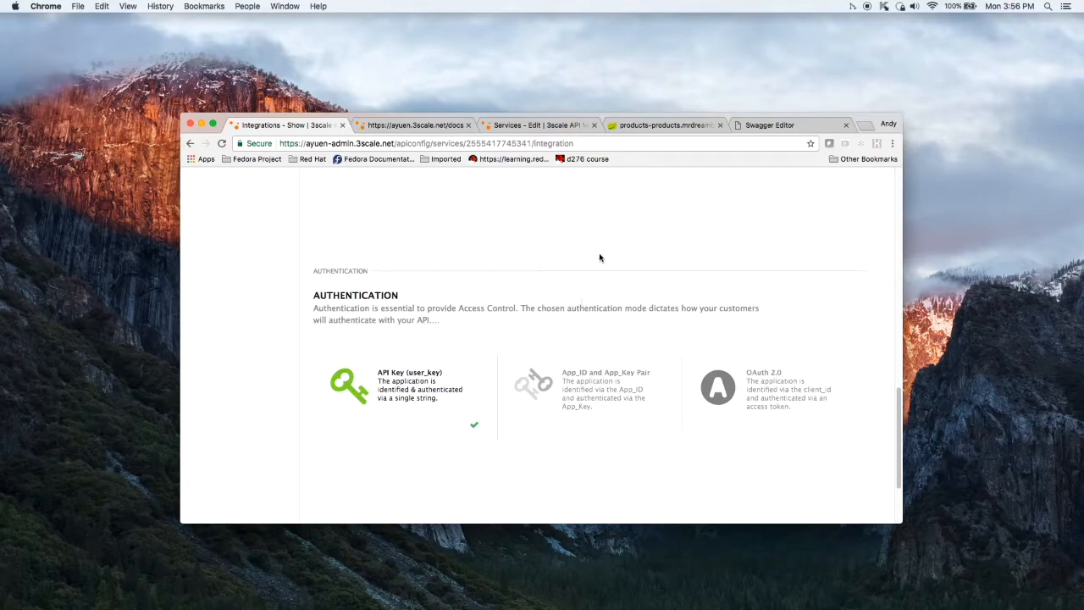
{"action": "scroll", "coordinate": [699, 280], "scroll_direction": "up", "scroll_amount": 5}
{"action": "scroll", "coordinate": [699, 286], "scroll_direction": "up", "scroll_amount": 10}
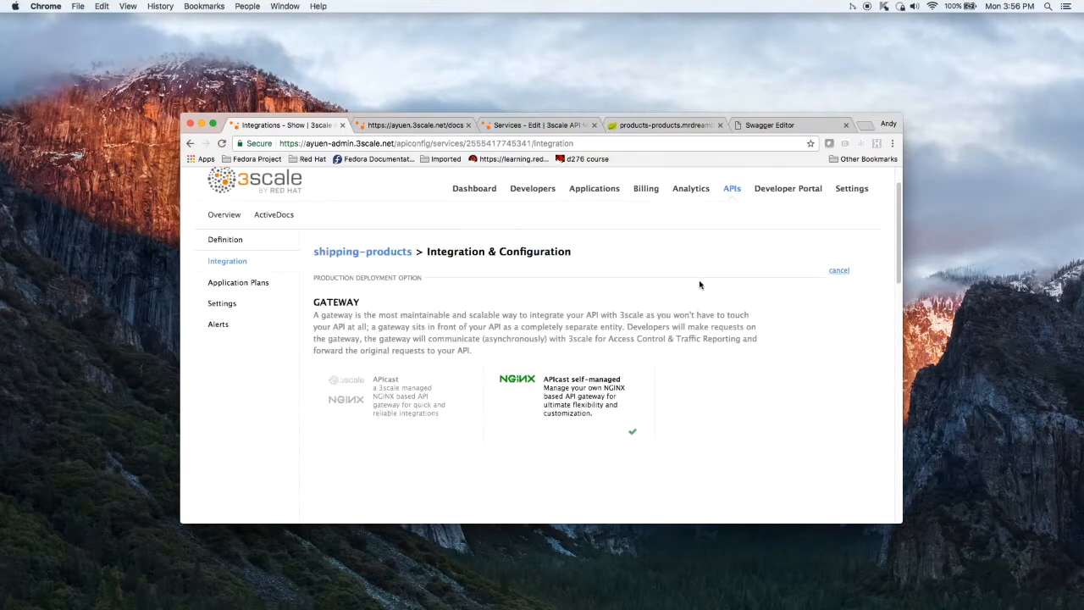
- Return to the APIs overview and reopen the shipping-products Integration page to view its APIcast configuration
{"action": "left_click", "coordinate": [731, 238]}
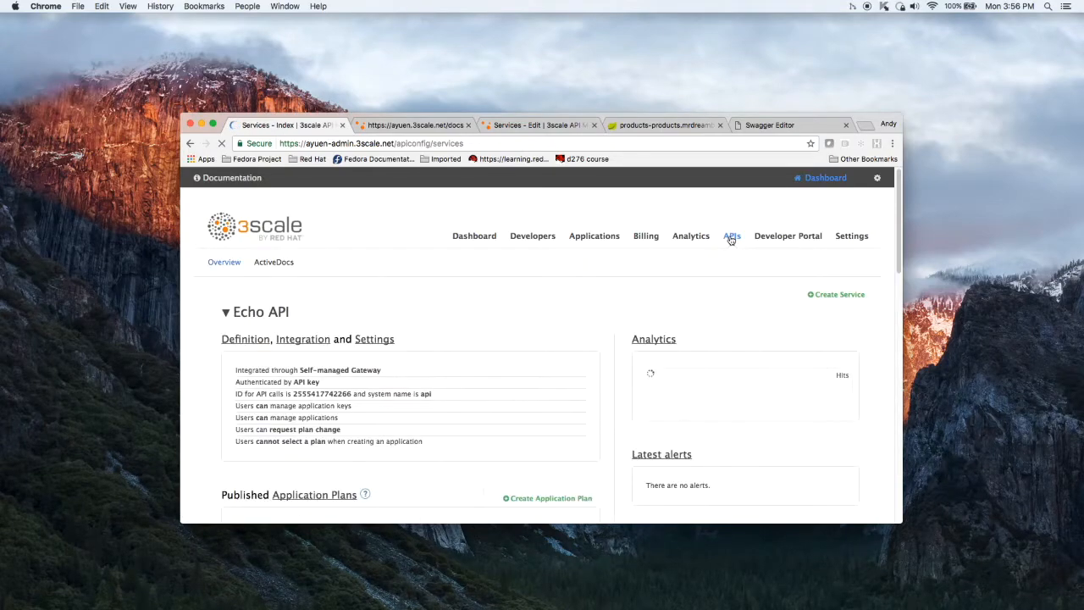
{"action": "scroll", "coordinate": [601, 355], "scroll_direction": "down", "scroll_amount": 10}
{"action": "scroll", "coordinate": [601, 355], "scroll_direction": "down", "scroll_amount": 3}
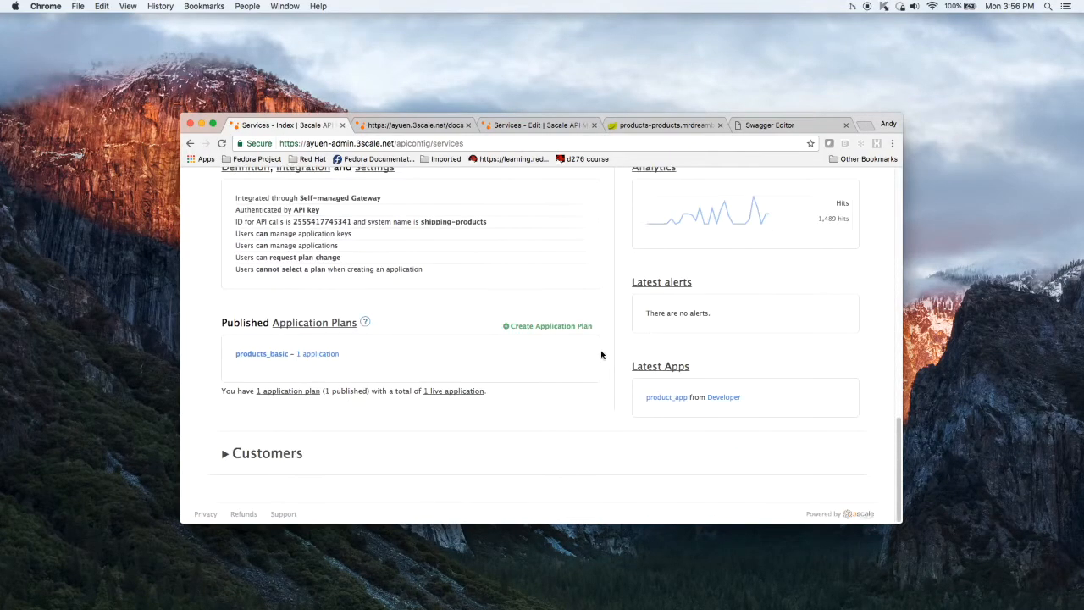
{"action": "left_click", "coordinate": [315, 227]}
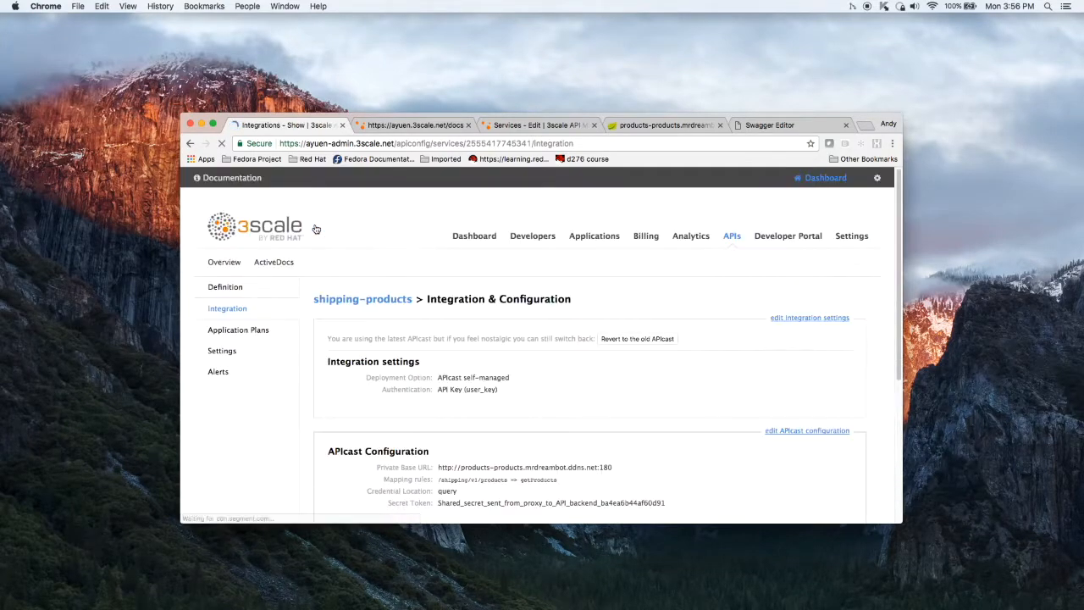
{"action": "scroll", "coordinate": [531, 314], "scroll_direction": "down", "scroll_amount": 3}
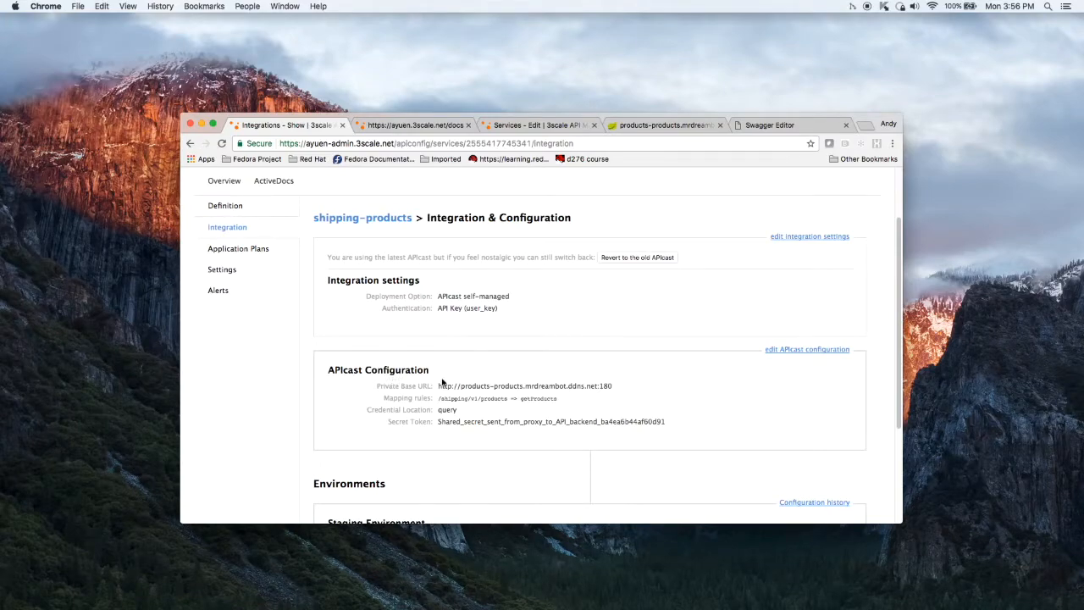
- Open the APIcast configuration for editing and review its base URLs, authentication settings, error responses and API test request
{"action": "left_click", "coordinate": [819, 354]}
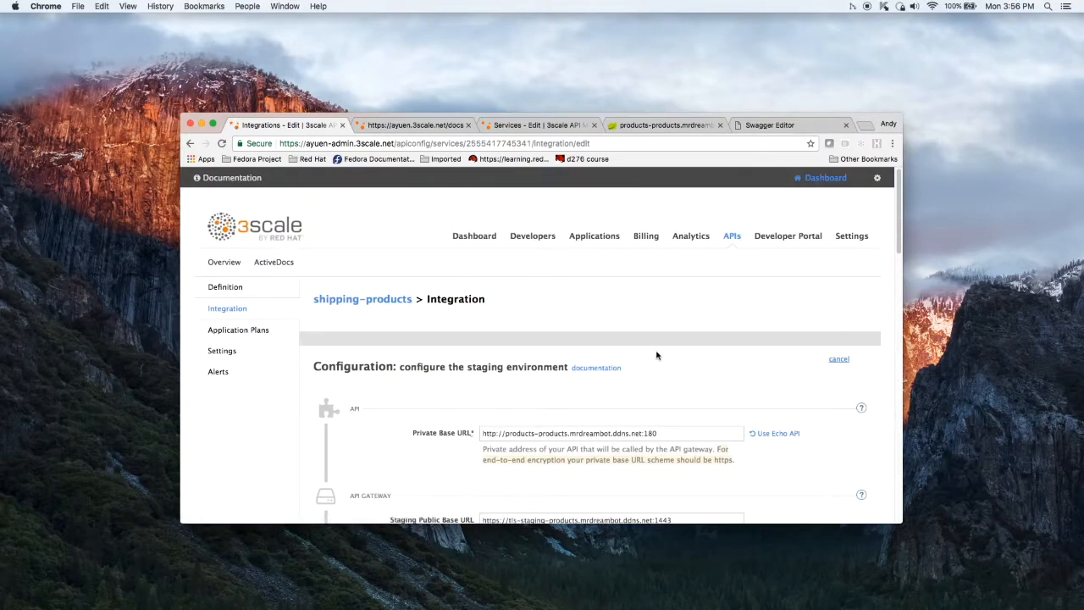
{"action": "scroll", "coordinate": [657, 356], "scroll_direction": "down", "scroll_amount": 2}
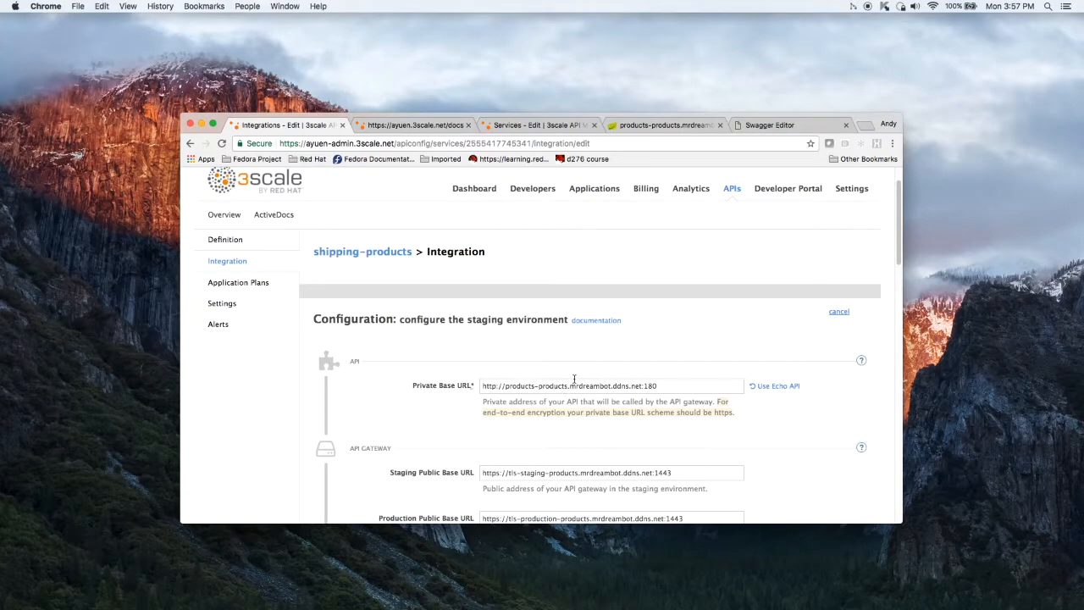
{"action": "scroll", "coordinate": [558, 416], "scroll_direction": "down", "scroll_amount": 2}
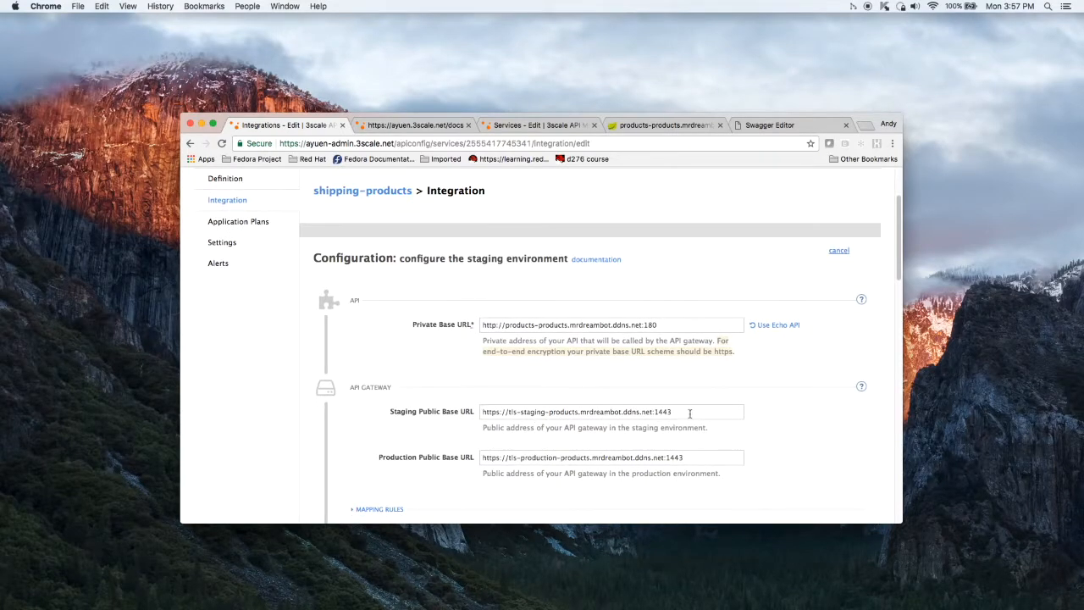
{"action": "scroll", "coordinate": [690, 414], "scroll_direction": "down", "scroll_amount": 1}
{"action": "scroll", "coordinate": [691, 414], "scroll_direction": "down", "scroll_amount": 5}
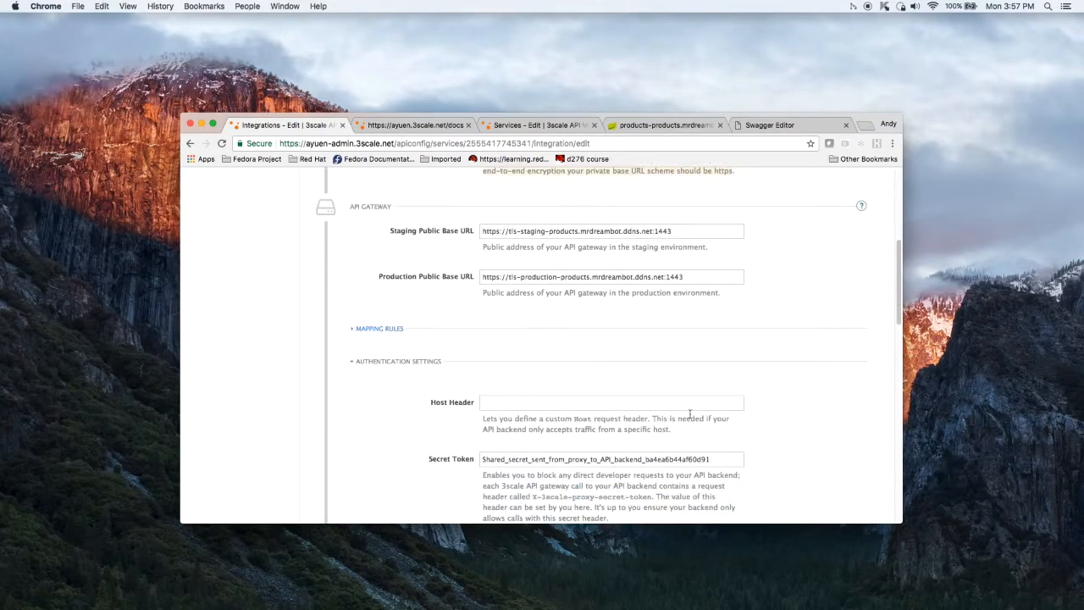
{"action": "scroll", "coordinate": [691, 414], "scroll_direction": "down", "scroll_amount": 12}
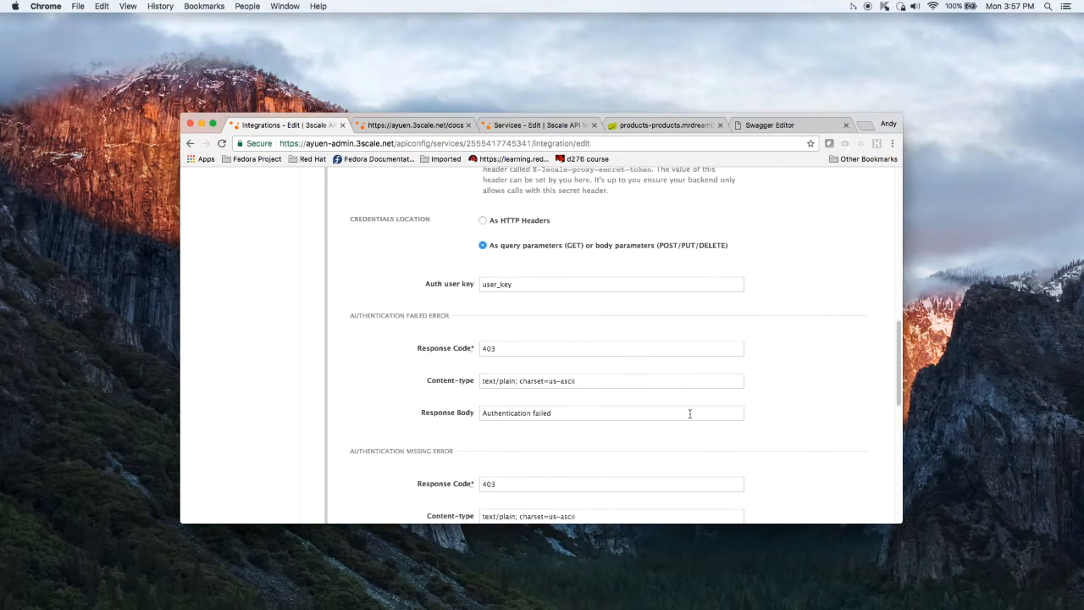
{"action": "scroll", "coordinate": [691, 414], "scroll_direction": "down", "scroll_amount": 8}
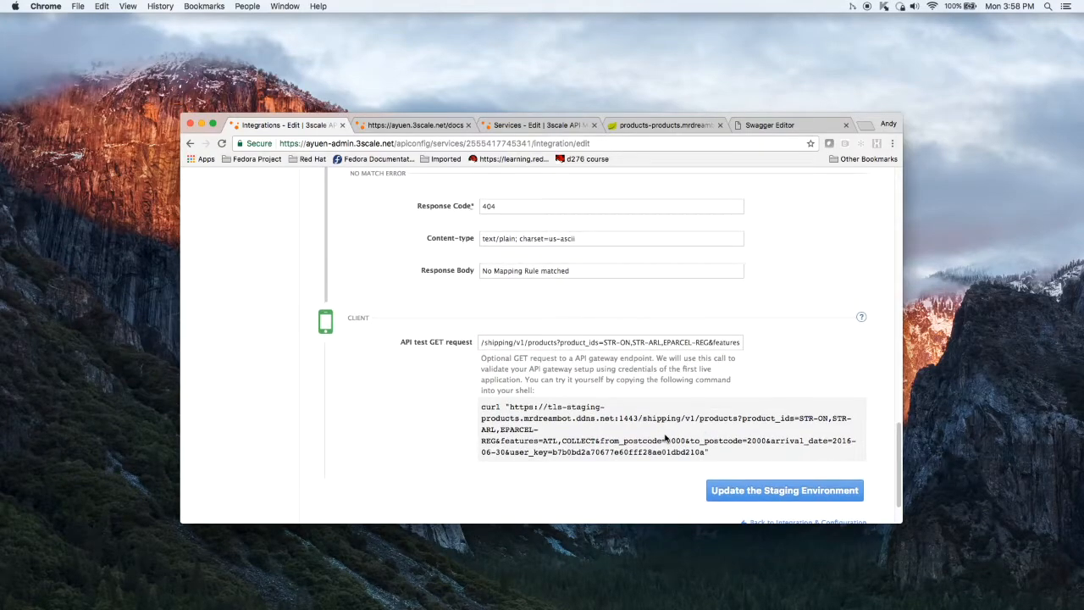
- Go to the application plans of shipping-products and open the products_basic plan
{"action": "scroll", "coordinate": [665, 438], "scroll_direction": "up", "scroll_amount": 20}
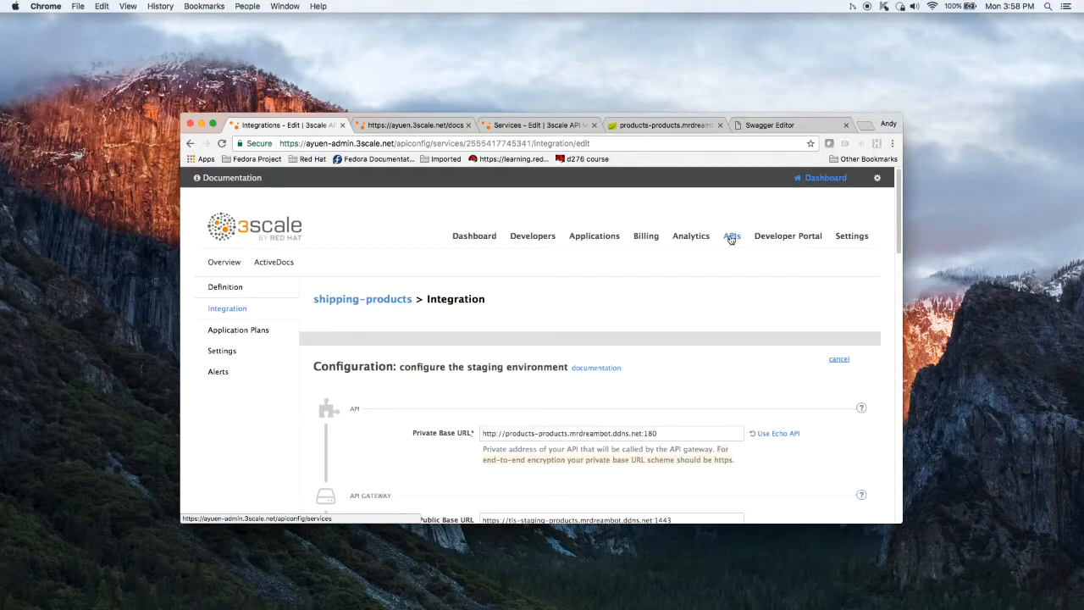
{"action": "scroll", "coordinate": [377, 356], "scroll_direction": "down", "scroll_amount": 1}
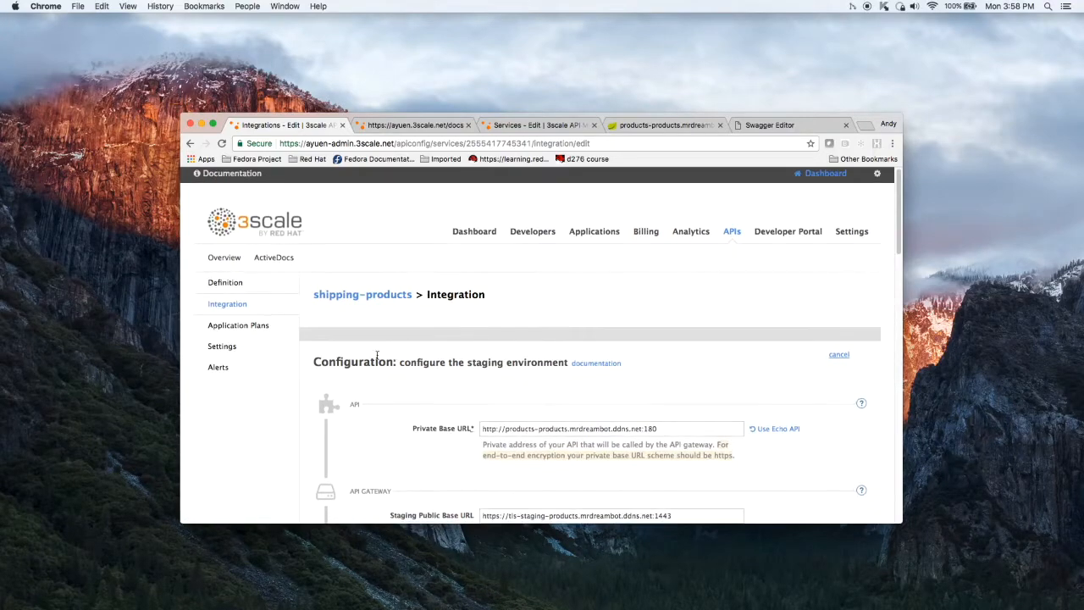
{"action": "left_click", "coordinate": [250, 328]}
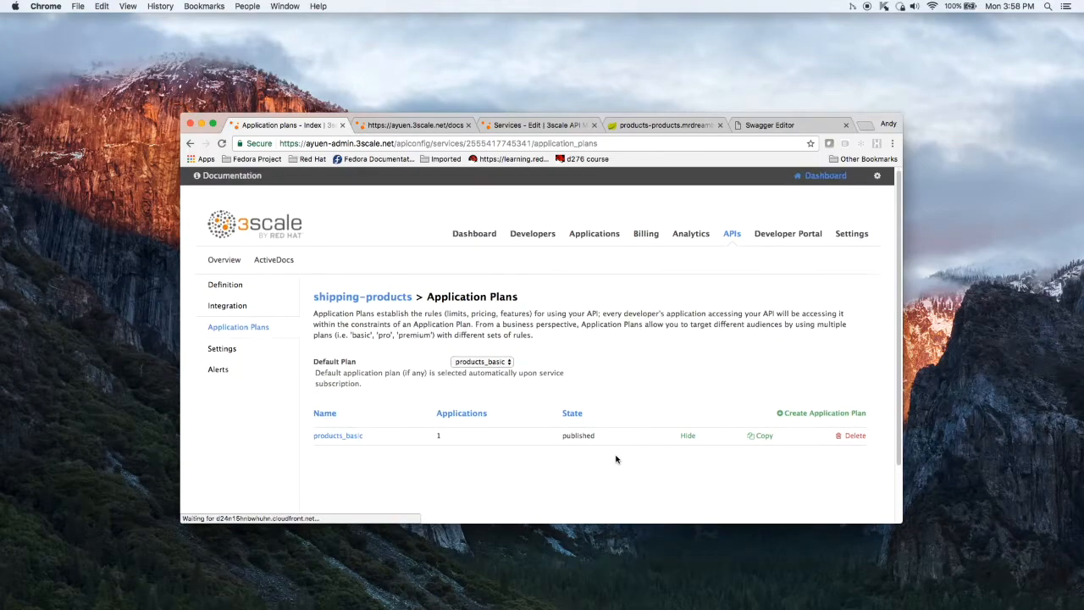
{"action": "scroll", "coordinate": [616, 459], "scroll_direction": "down", "scroll_amount": 2}
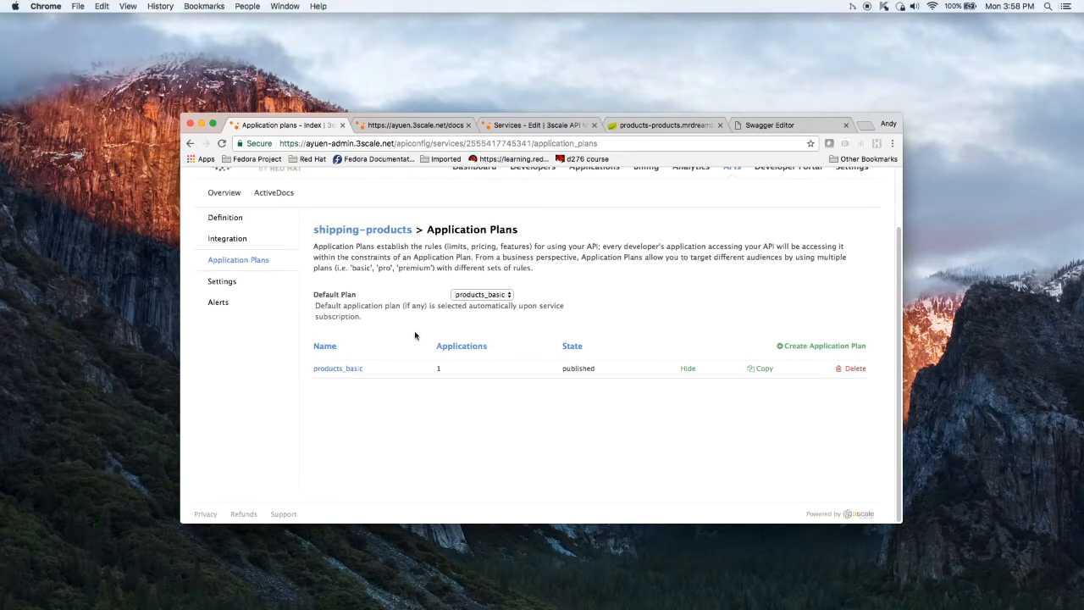
{"action": "left_click", "coordinate": [343, 369]}
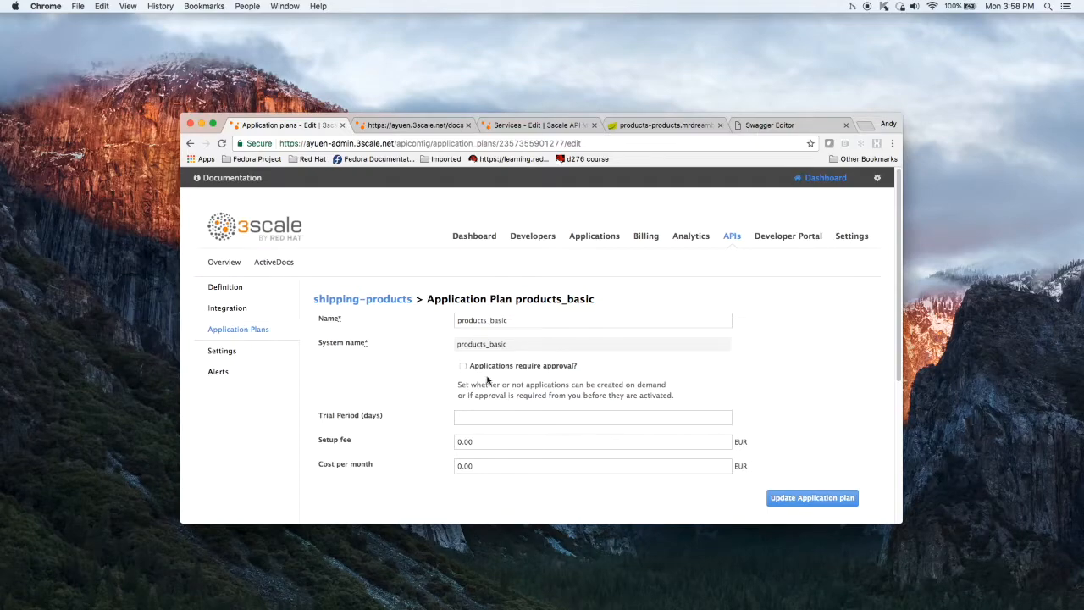
- Review the products_basic plan's settings and open the usage limits of the getProducts method
{"action": "scroll", "coordinate": [508, 398], "scroll_direction": "down", "scroll_amount": 3}
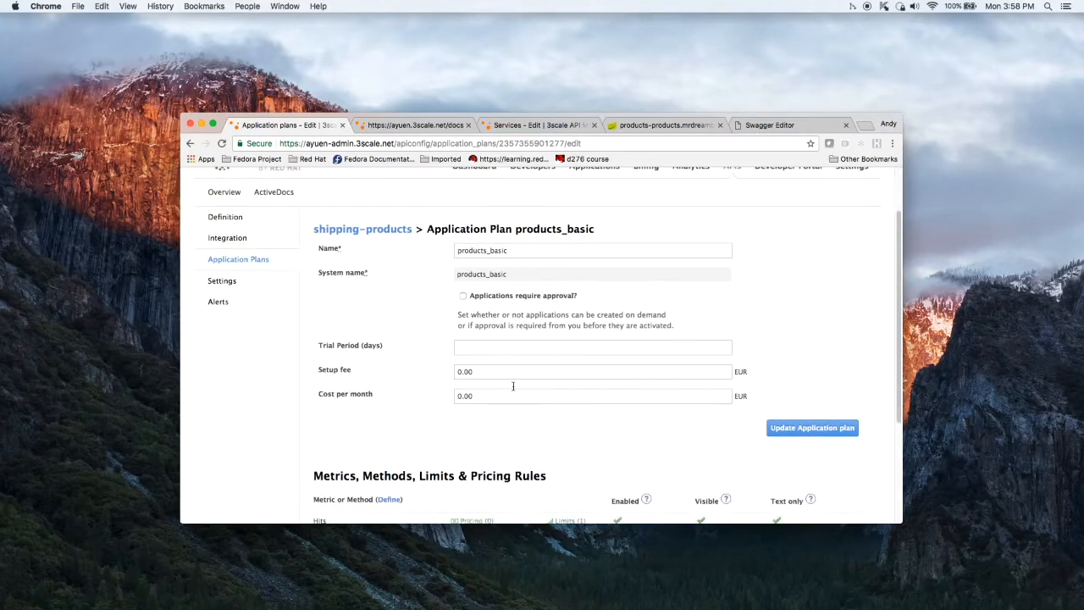
{"action": "scroll", "coordinate": [513, 387], "scroll_direction": "down", "scroll_amount": 1}
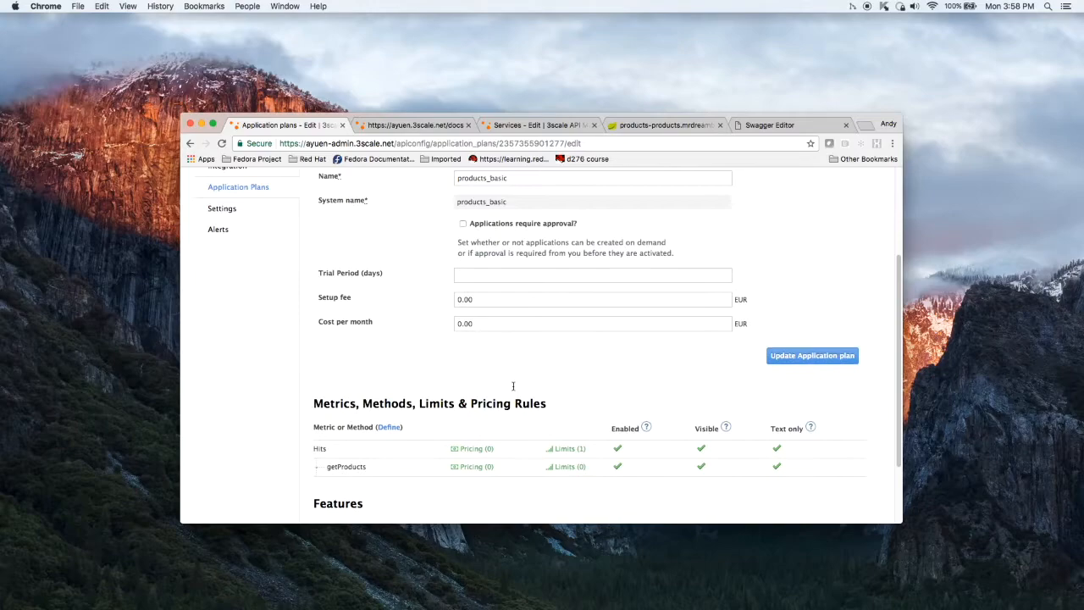
{"action": "scroll", "coordinate": [513, 386], "scroll_direction": "down", "scroll_amount": 1}
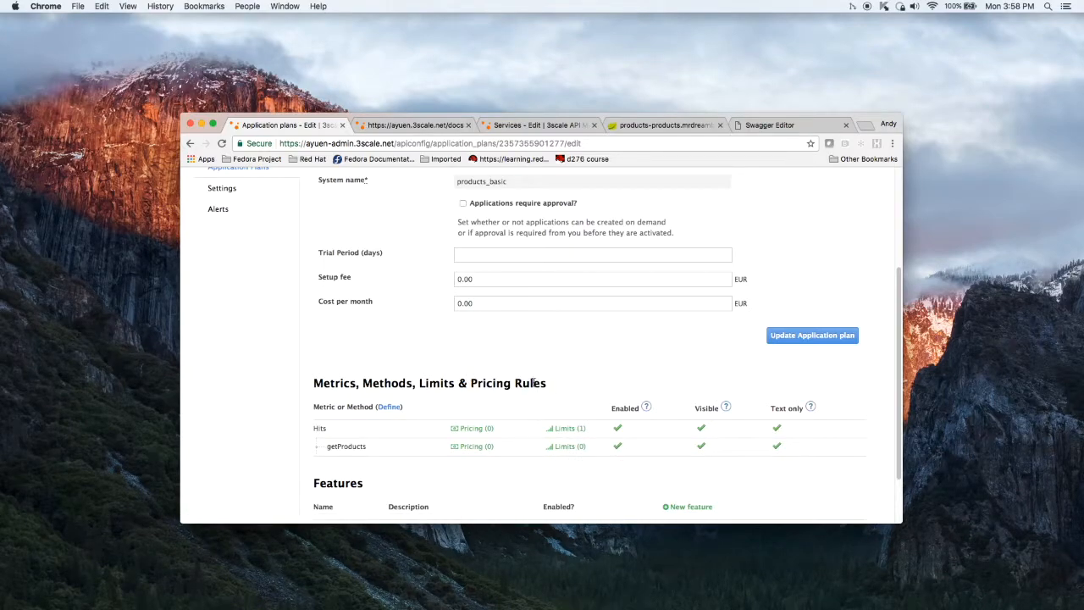
{"action": "left_click", "coordinate": [562, 449]}
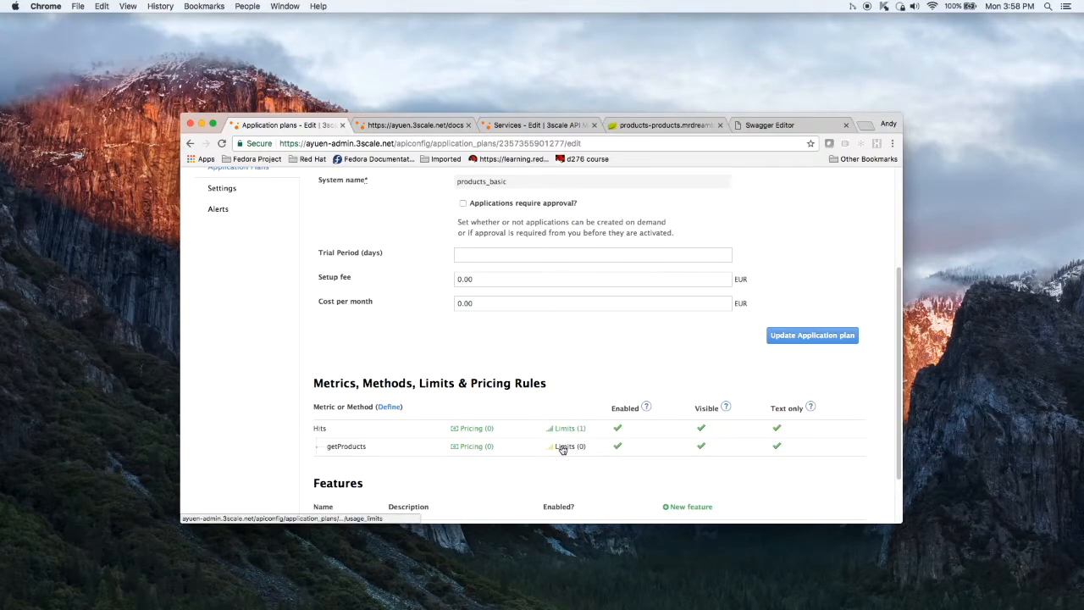
- Draft a new getProducts usage limit with period minute and maximum value 10, and close it without creating it
{"action": "left_click", "coordinate": [563, 483]}
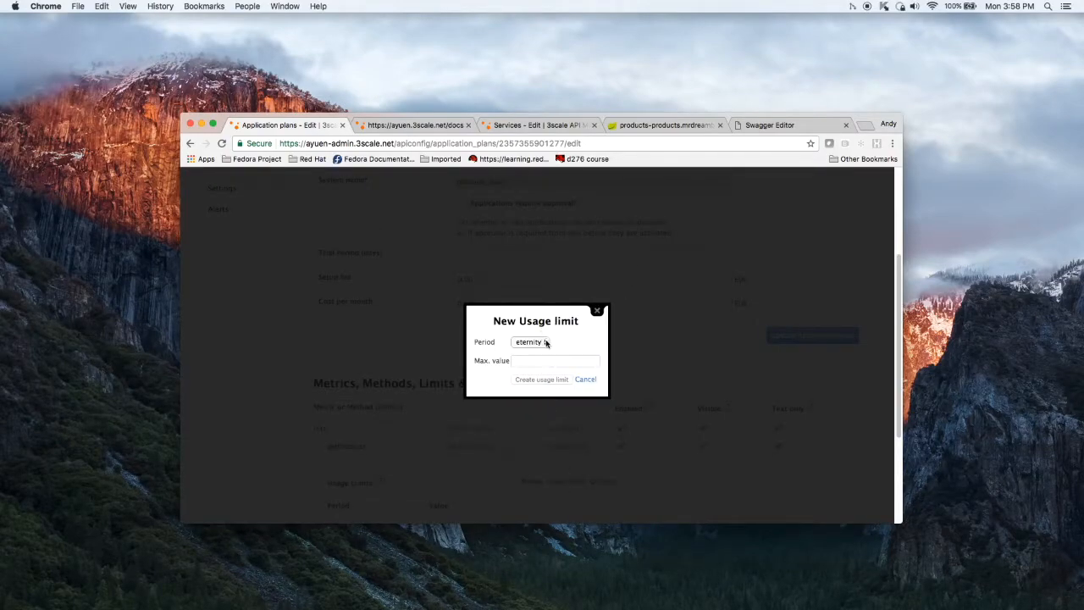
{"action": "left_click", "coordinate": [545, 342]}
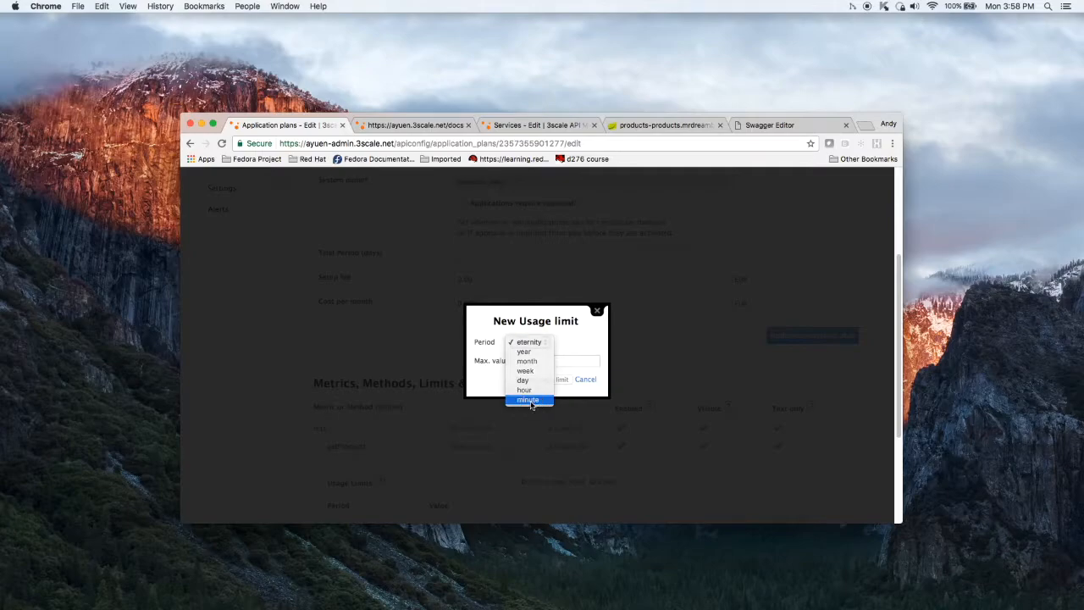
{"action": "left_click", "coordinate": [530, 402]}
{"action": "left_click", "coordinate": [539, 360]}
{"action": "type", "text": "10"}
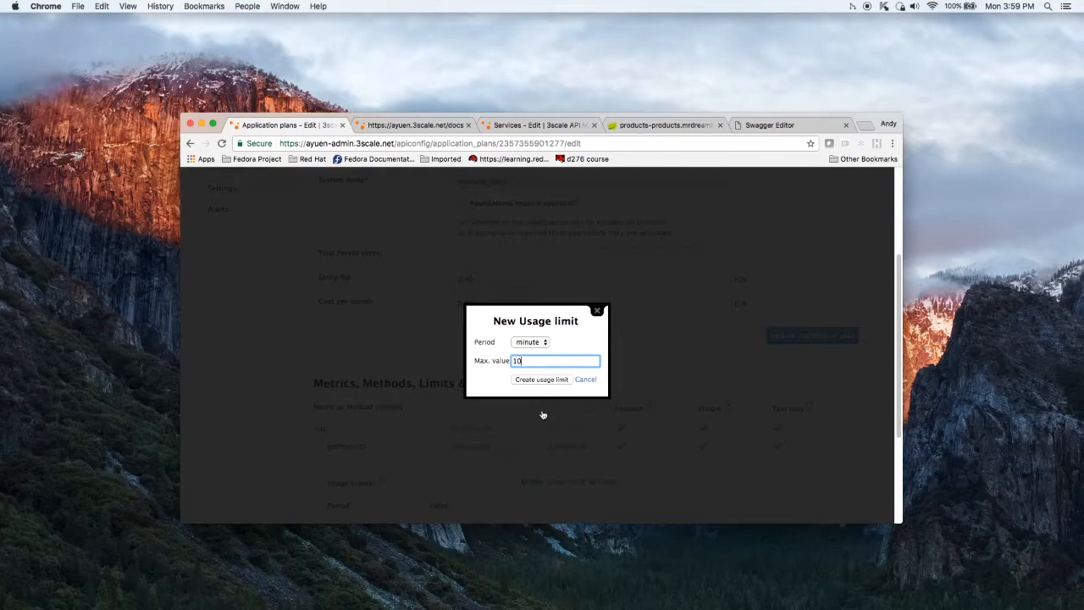
{"action": "left_click", "coordinate": [598, 313]}
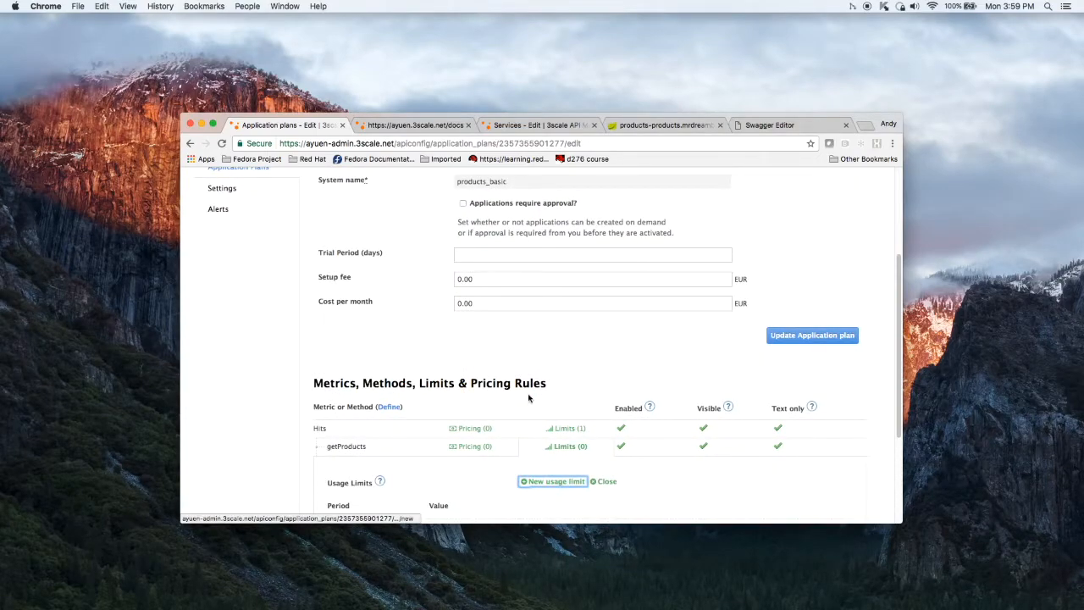
- Go to the ActiveDocs service specs, preview products-docs and return to the list of specs
{"action": "scroll", "coordinate": [530, 400], "scroll_direction": "up", "scroll_amount": 5}
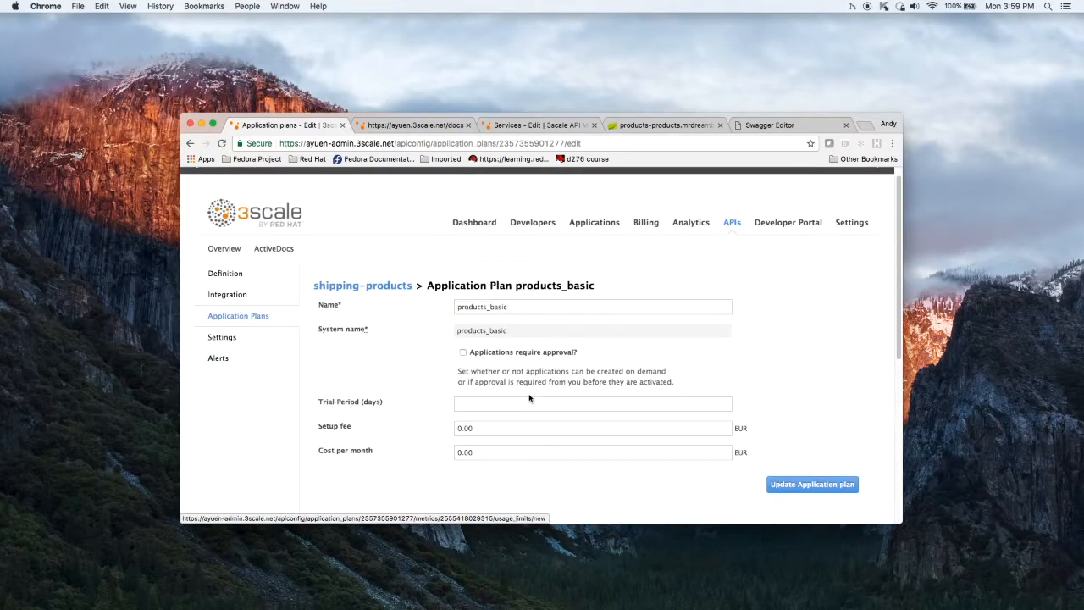
{"action": "left_click", "coordinate": [280, 250]}
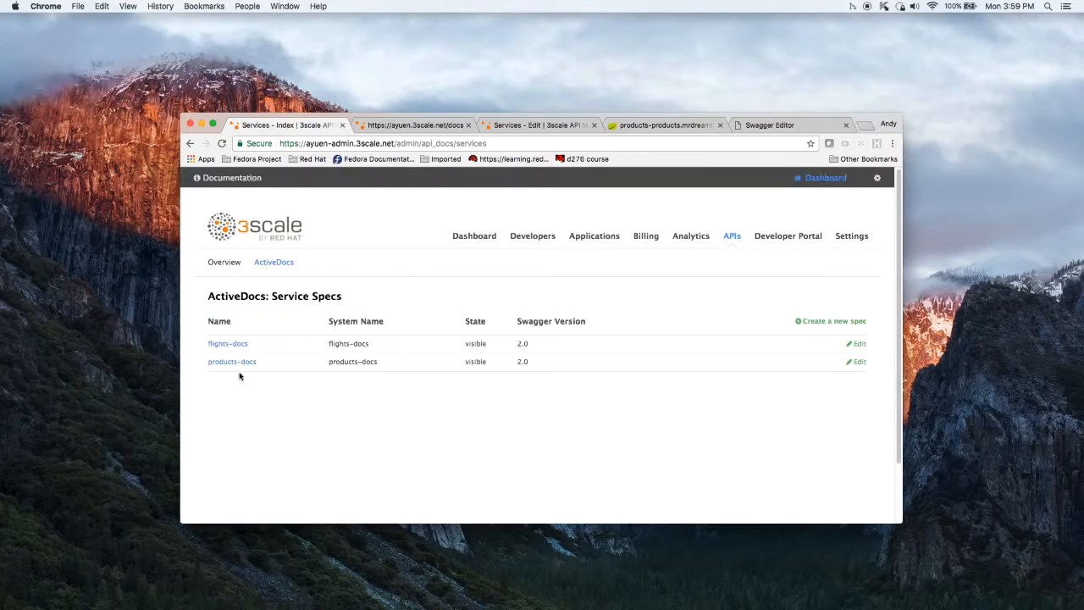
{"action": "left_click", "coordinate": [239, 364]}
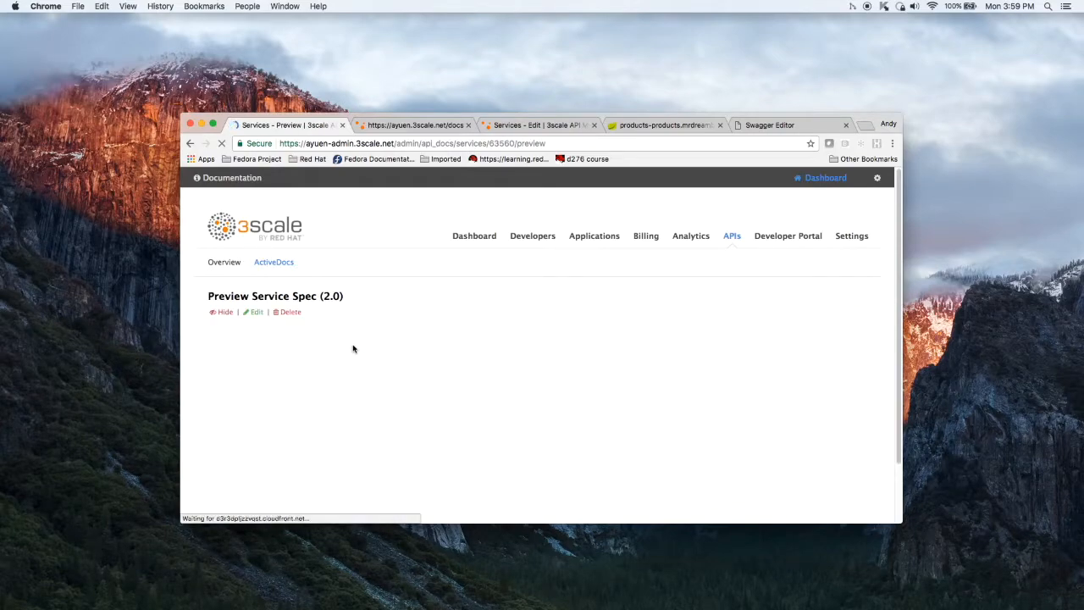
{"action": "left_click", "coordinate": [191, 144]}
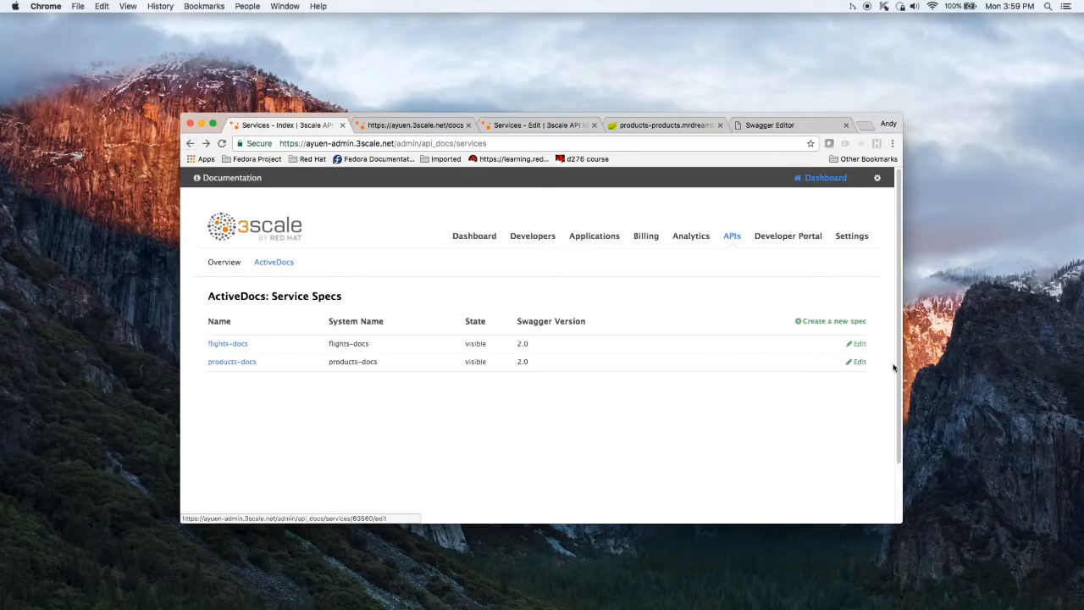
- Open the products-docs service spec for editing and review its settings and API JSON spec
{"action": "left_click", "coordinate": [859, 362]}
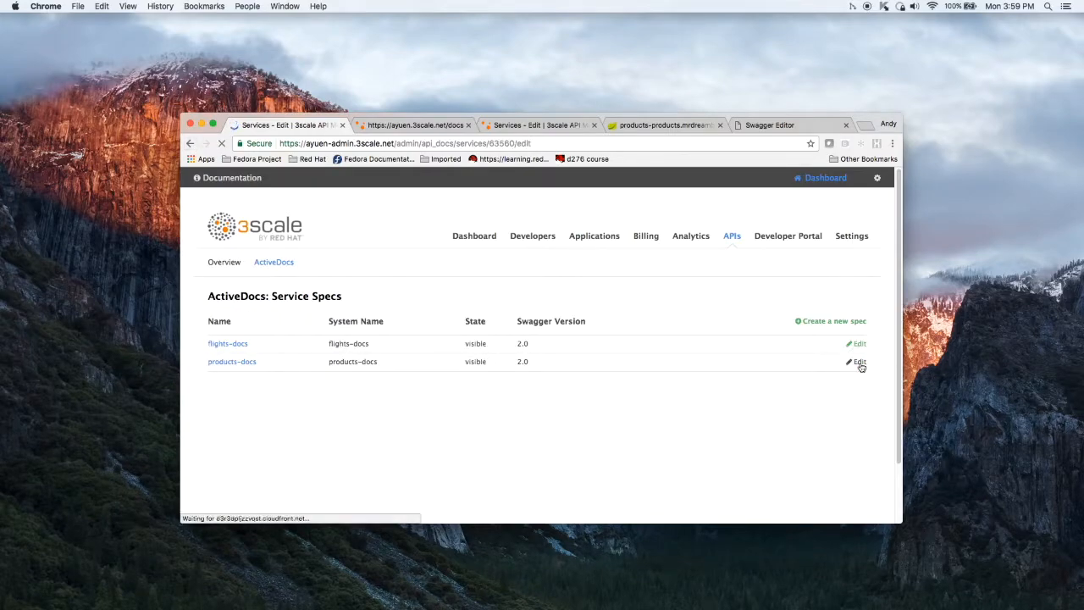
{"action": "scroll", "coordinate": [748, 386], "scroll_direction": "down", "scroll_amount": 3}
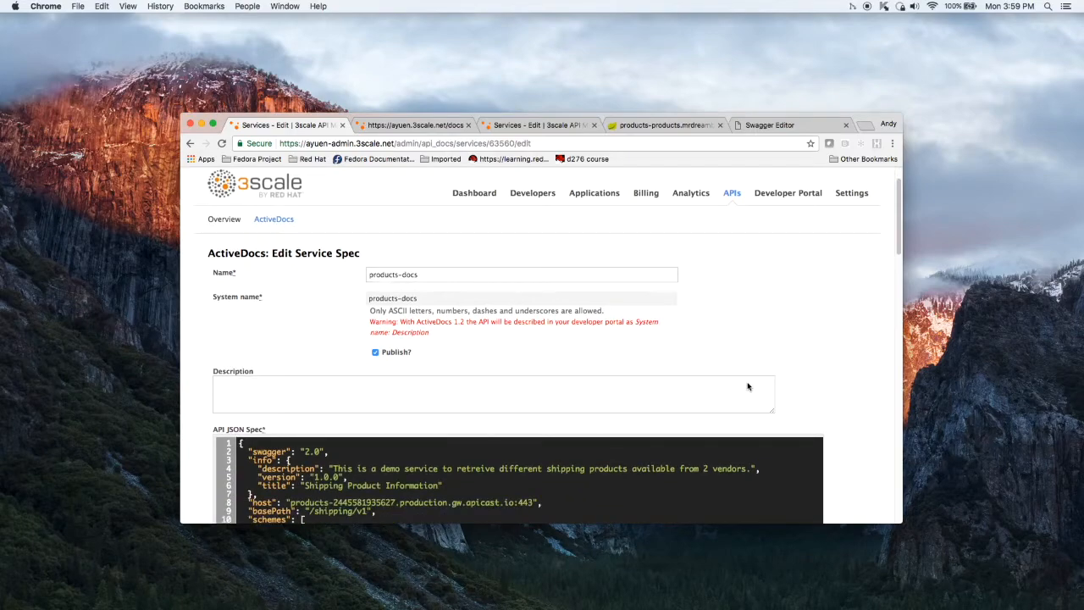
{"action": "scroll", "coordinate": [748, 386], "scroll_direction": "down", "scroll_amount": 2}
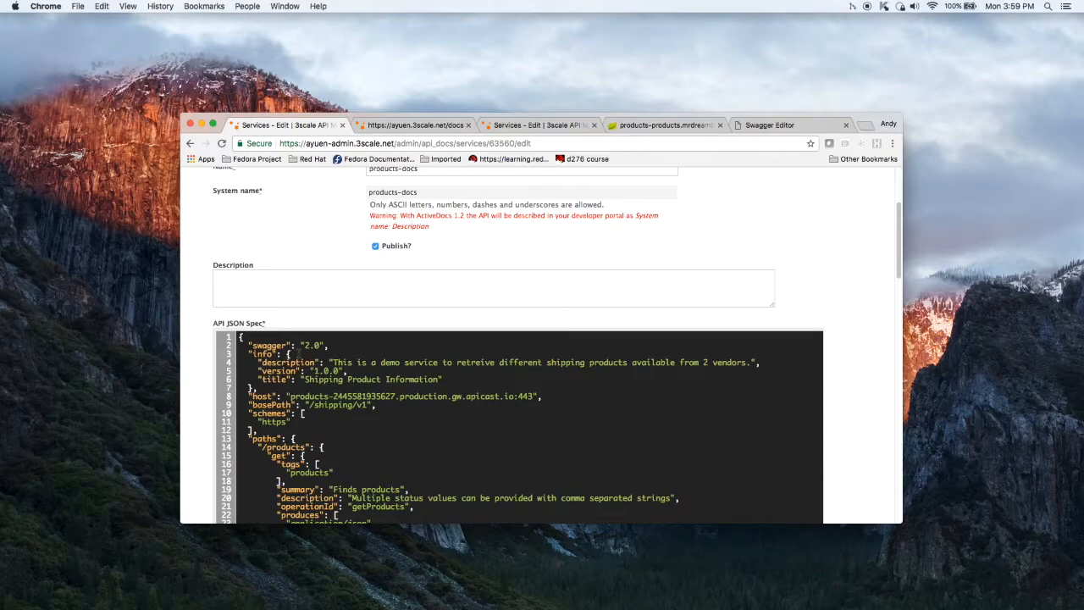
{"action": "scroll", "coordinate": [294, 385], "scroll_direction": "down", "scroll_amount": 3}
{"action": "scroll", "coordinate": [517, 356], "scroll_direction": "down", "scroll_amount": 1}
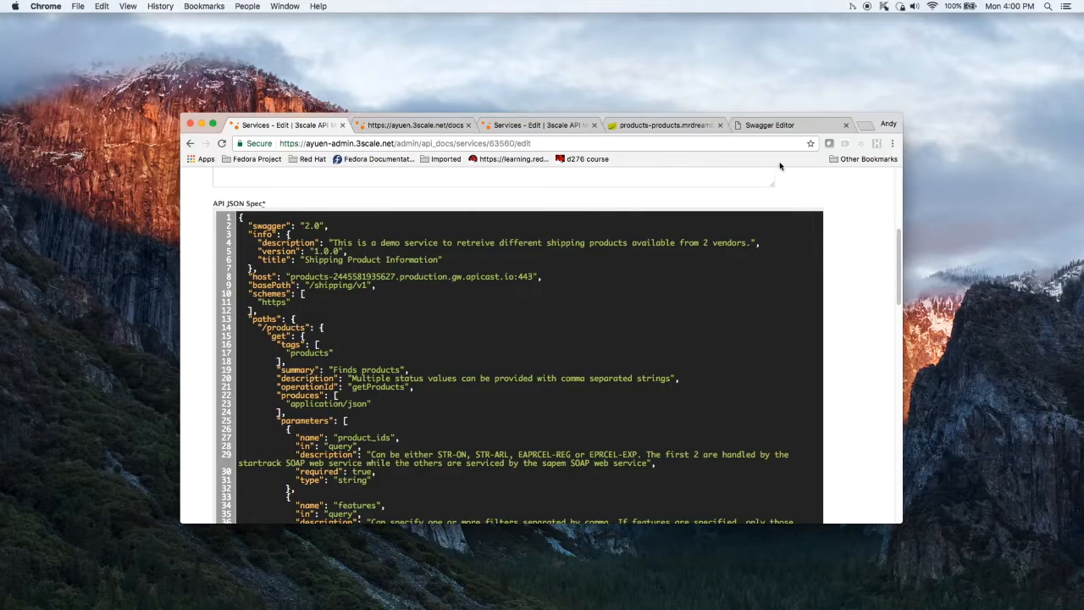
- Switch to Swagger Editor, expand the GET /products operation and review its parameters, responses and example value
{"action": "left_click", "coordinate": [781, 125]}
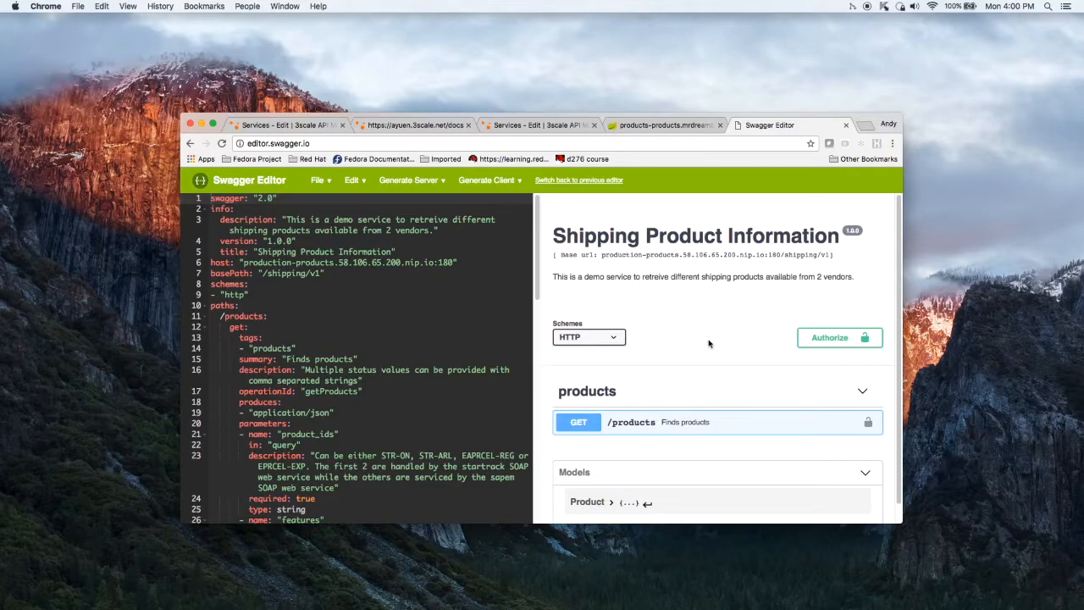
{"action": "scroll", "coordinate": [698, 299], "scroll_direction": "down", "scroll_amount": 1}
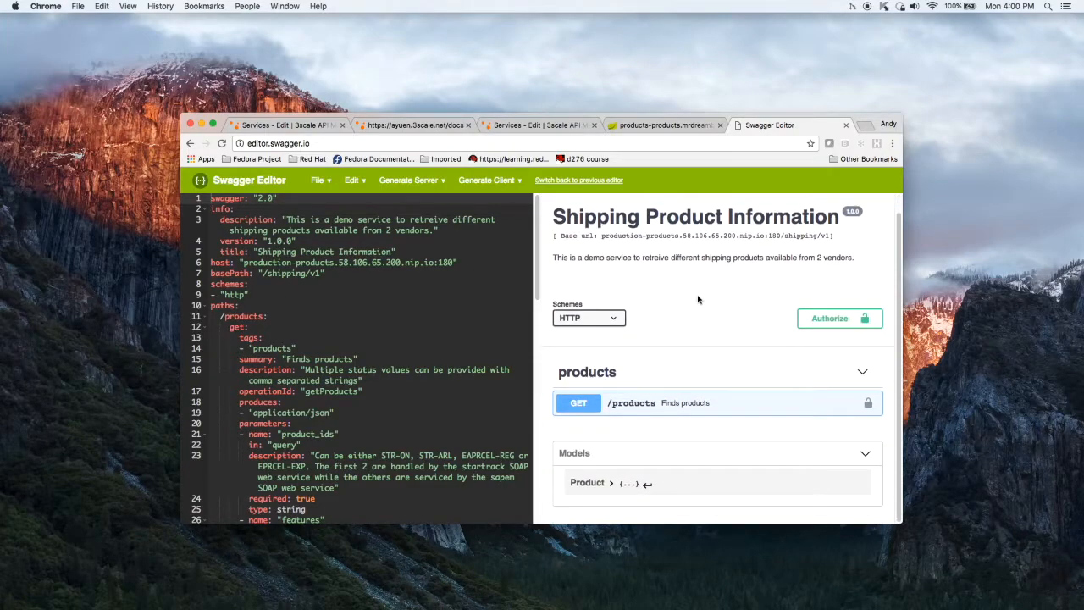
{"action": "scroll", "coordinate": [697, 299], "scroll_direction": "up", "scroll_amount": 1}
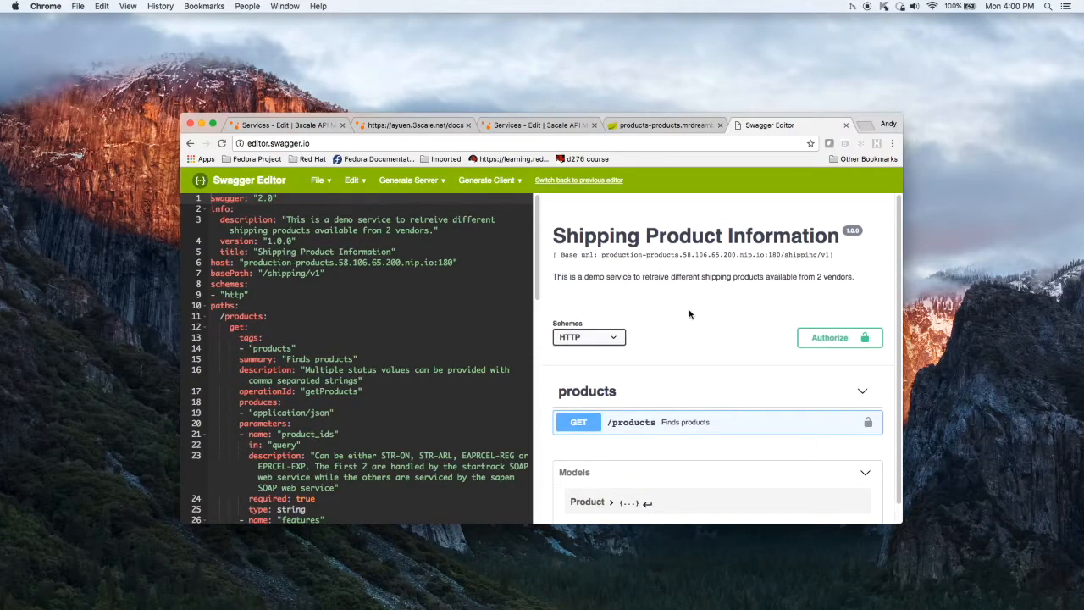
{"action": "scroll", "coordinate": [689, 314], "scroll_direction": "down", "scroll_amount": 1}
{"action": "scroll", "coordinate": [689, 314], "scroll_direction": "up", "scroll_amount": 1}
{"action": "left_click", "coordinate": [579, 423]}
{"action": "scroll", "coordinate": [669, 373], "scroll_direction": "down", "scroll_amount": 20}
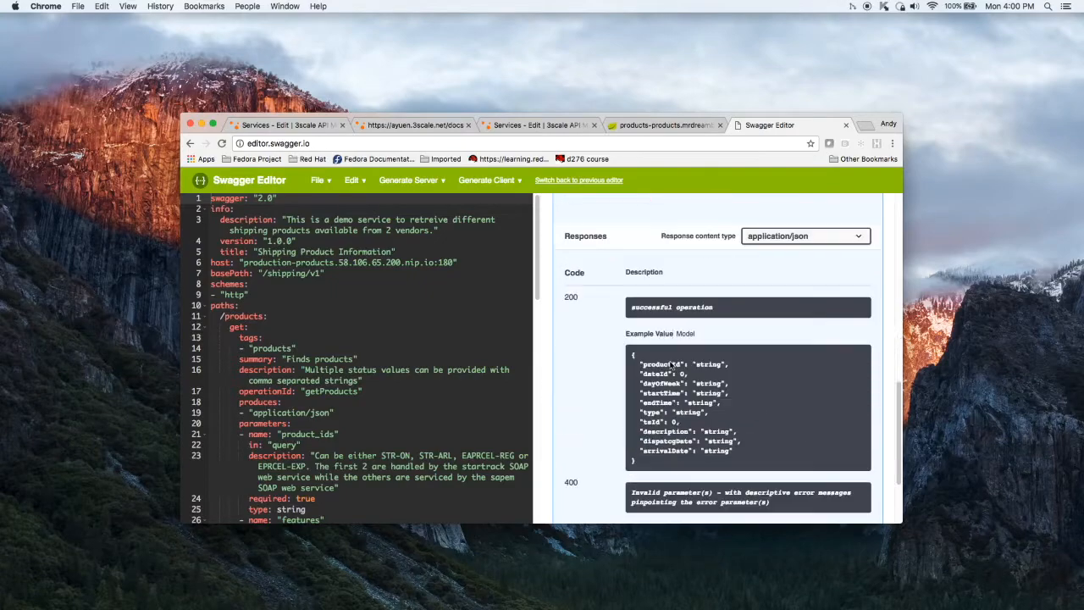
{"action": "scroll", "coordinate": [670, 363], "scroll_direction": "down", "scroll_amount": 3}
{"action": "scroll", "coordinate": [670, 364], "scroll_direction": "up", "scroll_amount": 20}
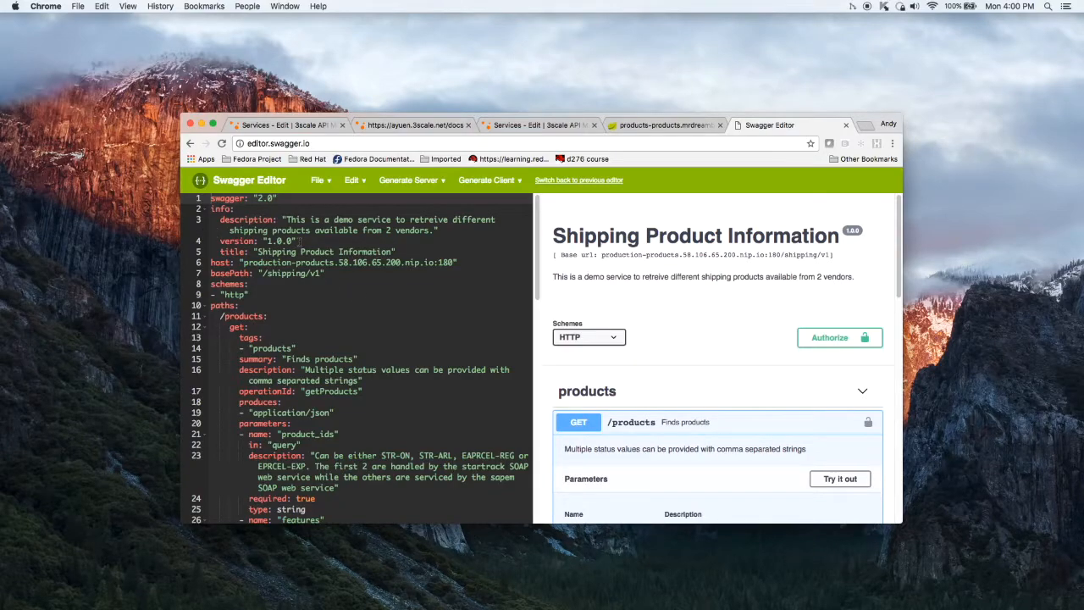
- Compare the products-docs JSON spec with the Swagger Editor definition and view the editor's import and download options
{"action": "left_click", "coordinate": [266, 129]}
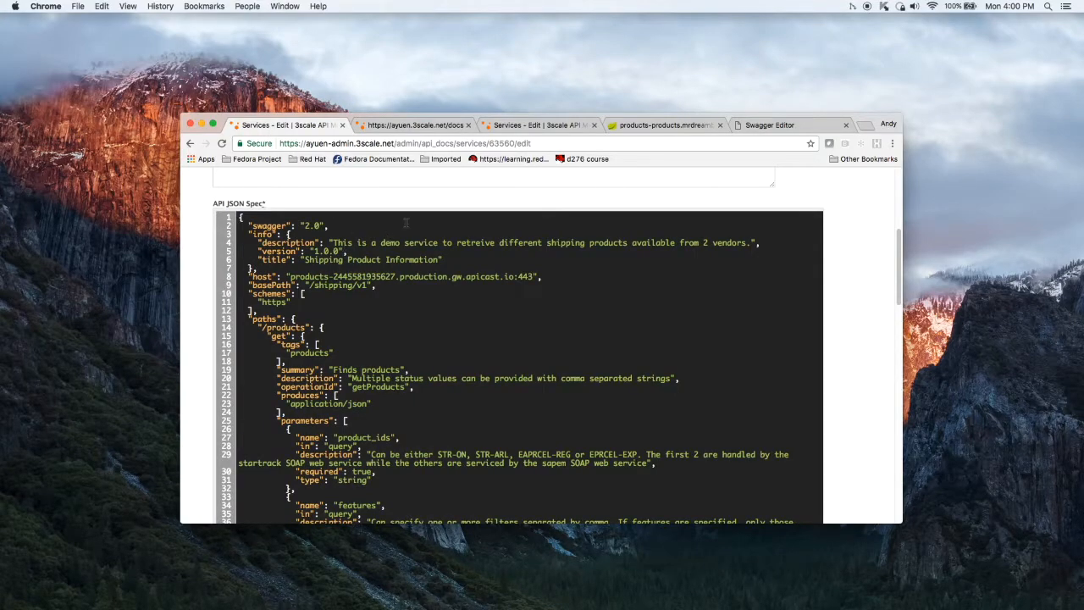
{"action": "left_click", "coordinate": [759, 127]}
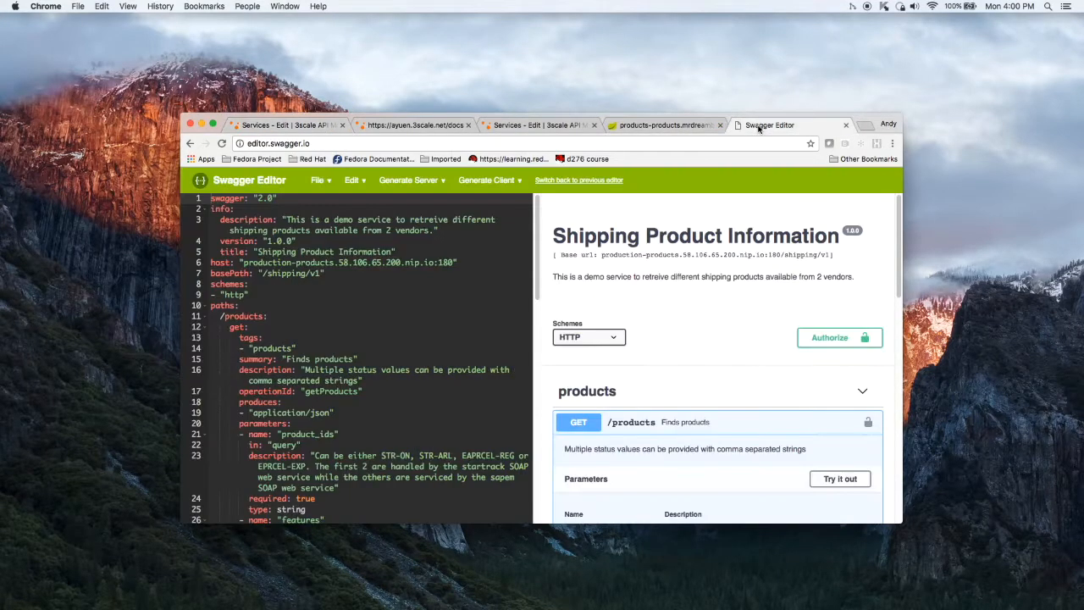
{"action": "left_click", "coordinate": [316, 181]}
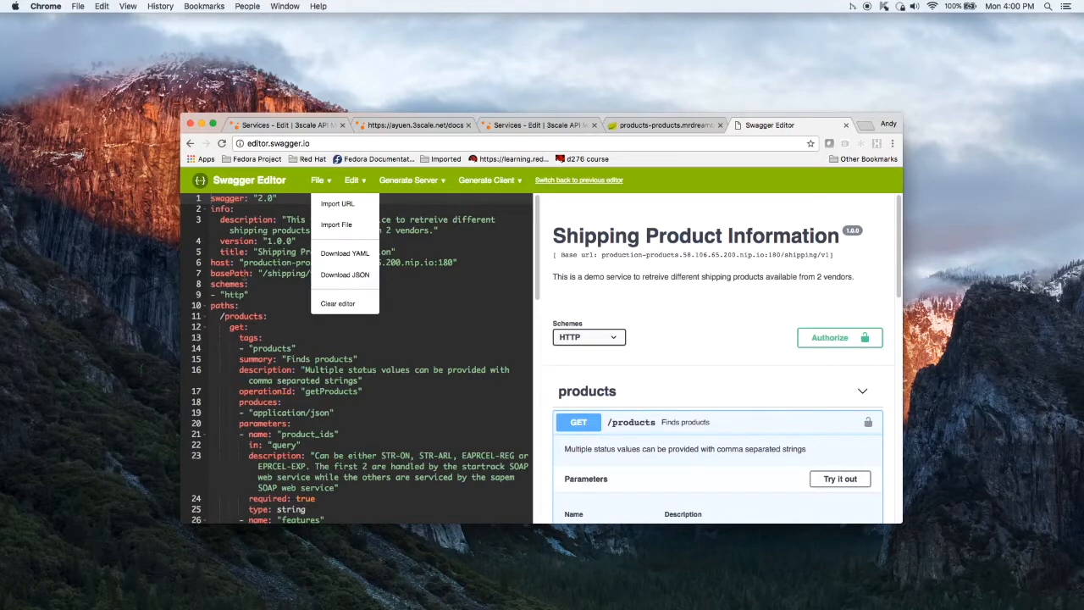
{"action": "left_click", "coordinate": [231, 274]}
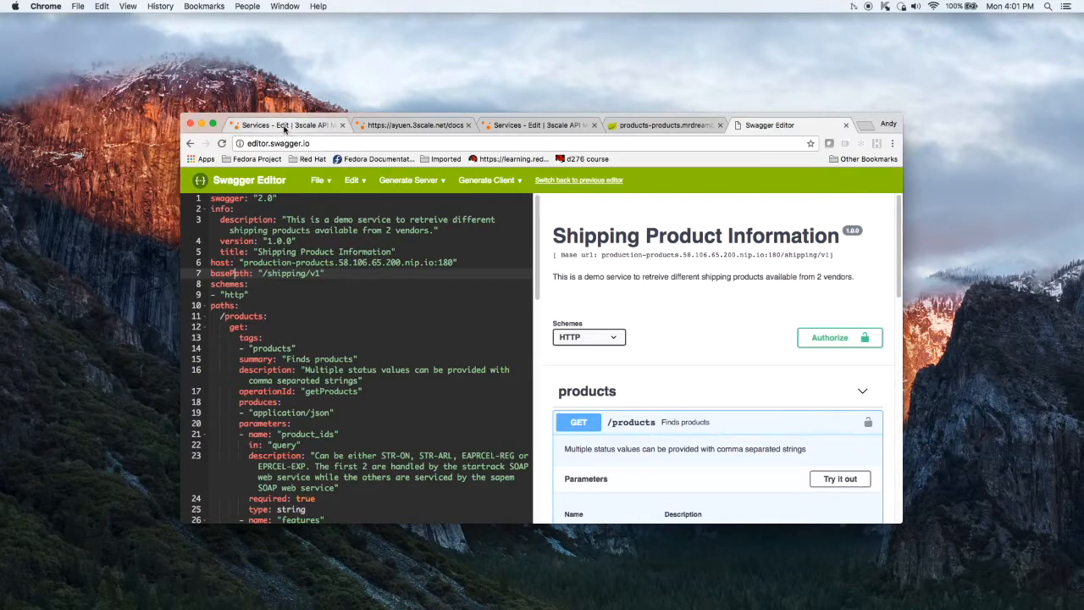
- Return to the products-docs spec in 3scale and read through its API JSON spec and publishing settings
{"action": "left_click", "coordinate": [285, 126]}
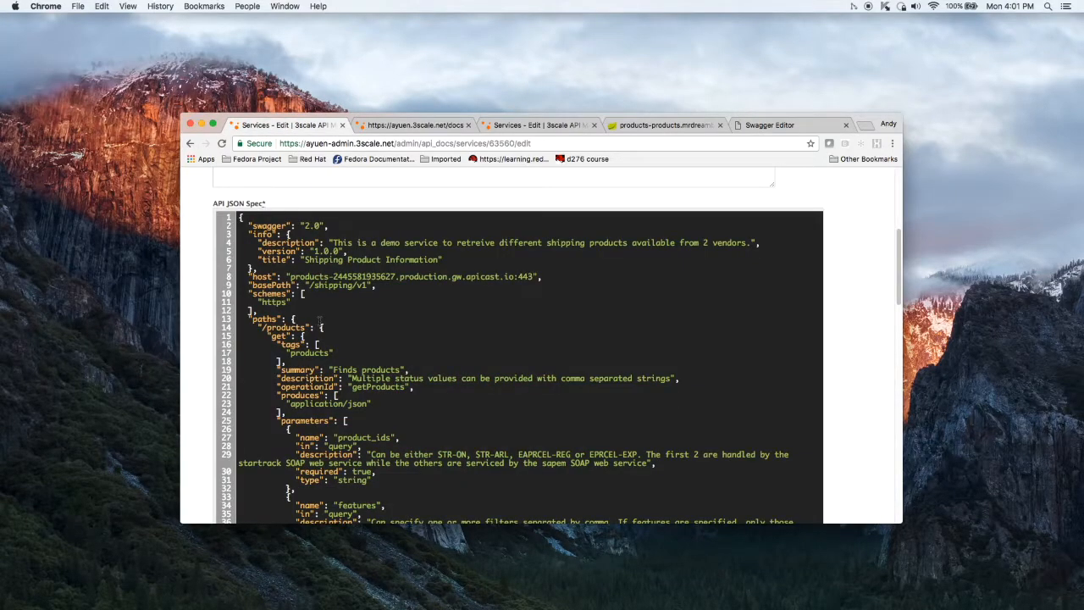
{"action": "scroll", "coordinate": [562, 356], "scroll_direction": "down", "scroll_amount": 5}
{"action": "scroll", "coordinate": [562, 356], "scroll_direction": "down", "scroll_amount": 5}
{"action": "scroll", "coordinate": [561, 356], "scroll_direction": "up", "scroll_amount": 15}
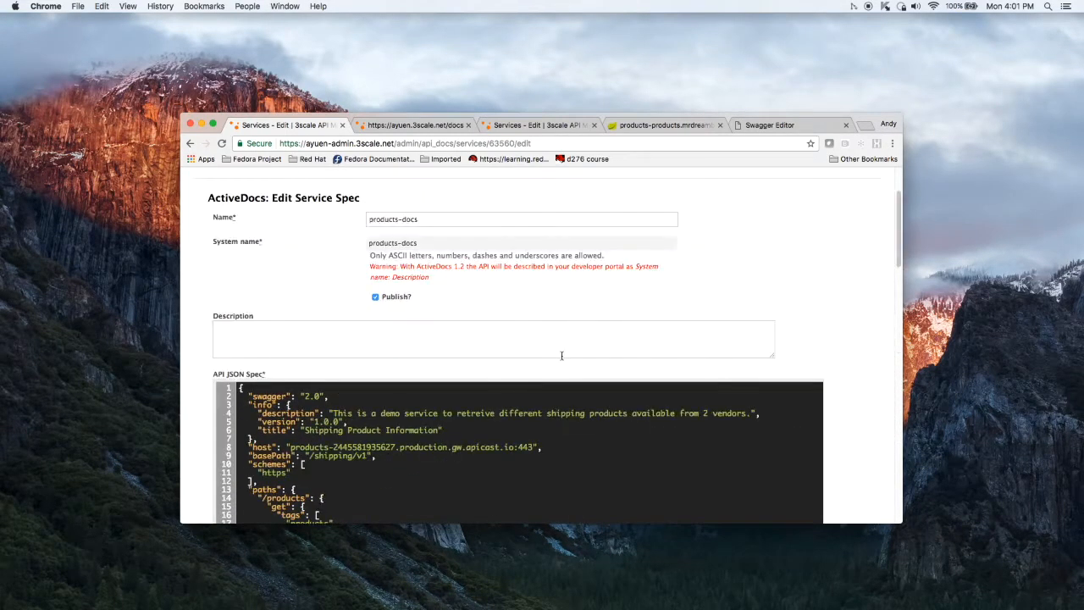
{"action": "scroll", "coordinate": [562, 355], "scroll_direction": "up", "scroll_amount": 2}
{"action": "scroll", "coordinate": [561, 356], "scroll_direction": "down", "scroll_amount": 2}
{"action": "scroll", "coordinate": [562, 356], "scroll_direction": "up", "scroll_amount": 2}
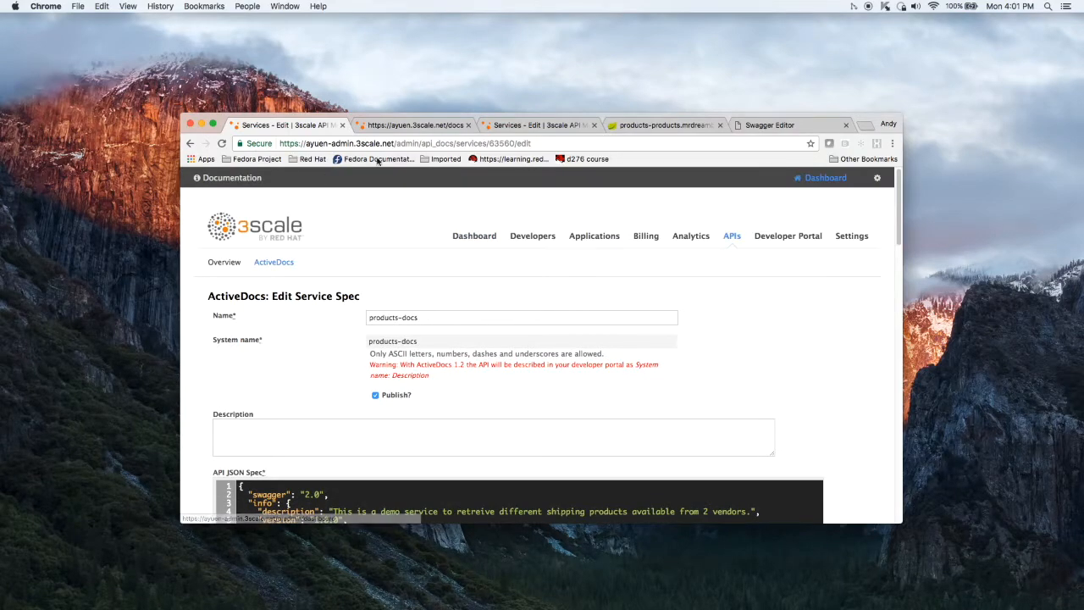
- Switch to the developer portal's documentation and return to its shipping-products-docs page
{"action": "left_click", "coordinate": [430, 126]}
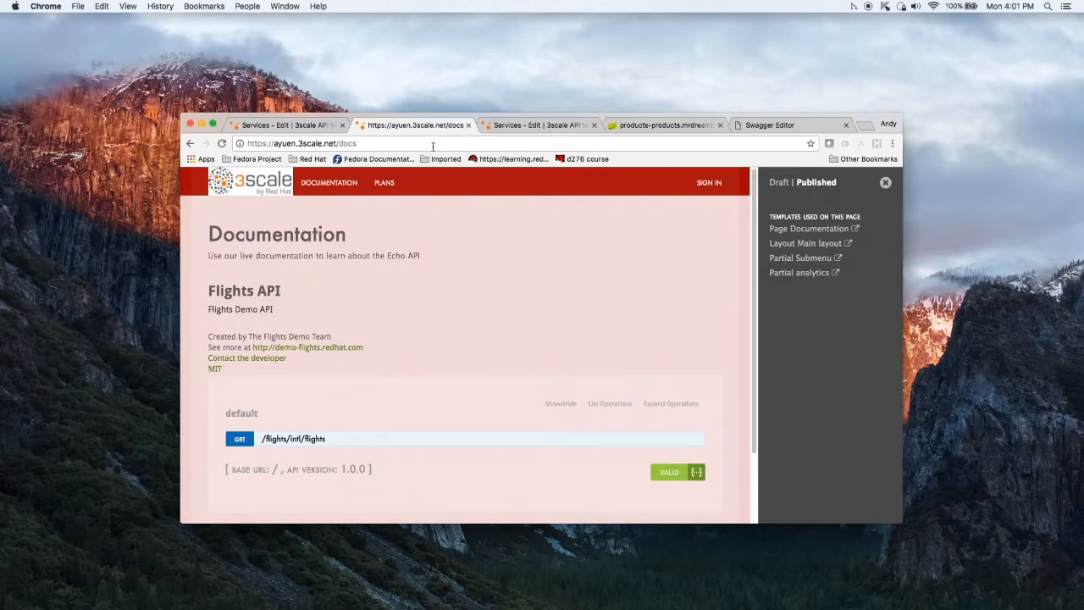
{"action": "left_click", "coordinate": [385, 144]}
{"action": "left_click", "coordinate": [381, 144]}
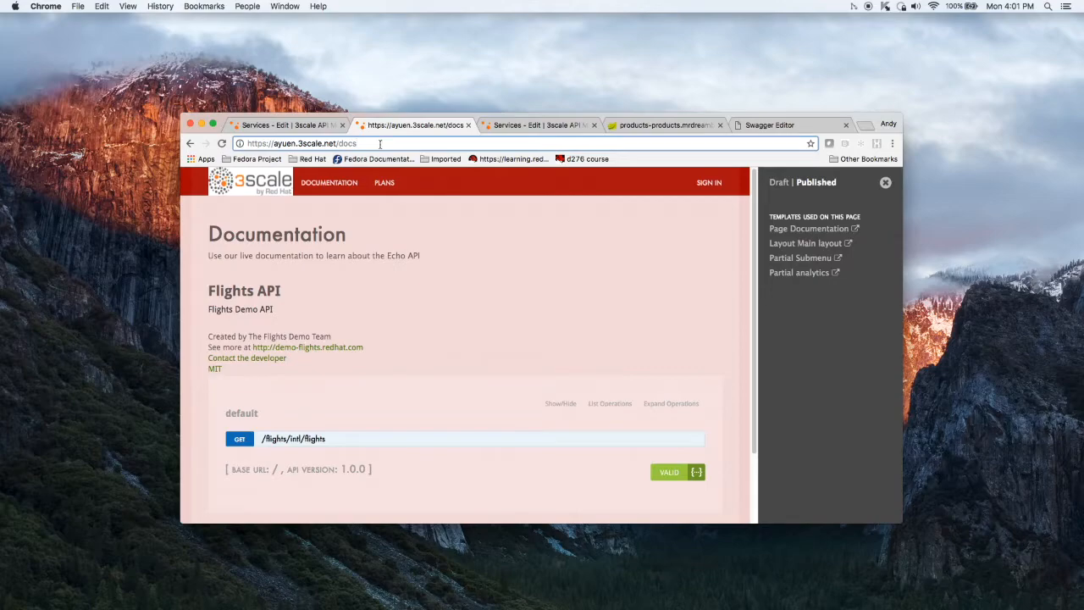
{"action": "left_click", "coordinate": [187, 145]}
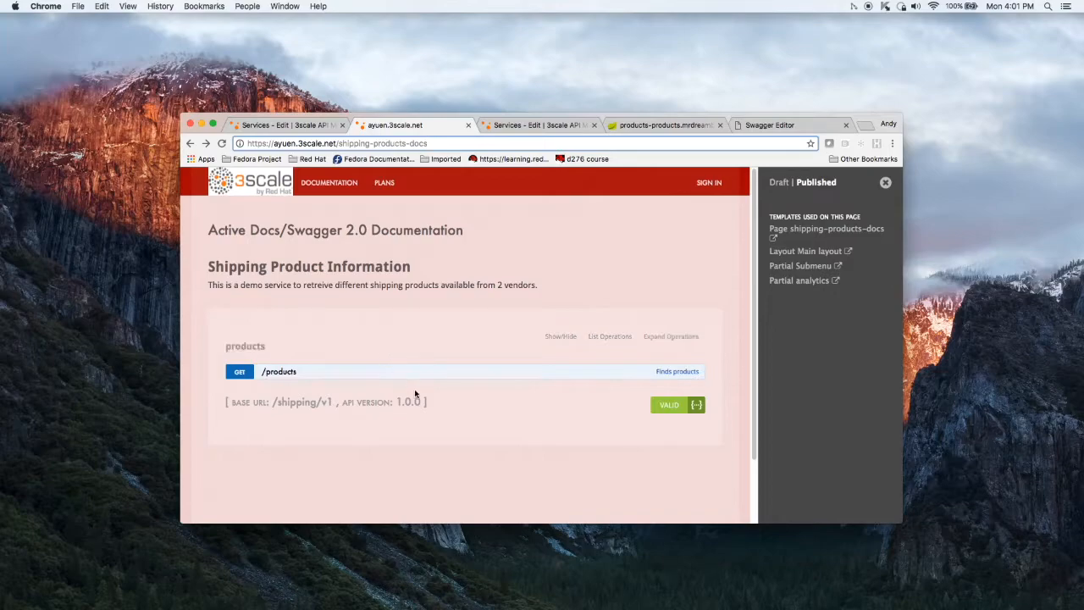
- Expand the GET /products operation in the portal documentation and review its implementation notes and response model schema
{"action": "left_click", "coordinate": [240, 376]}
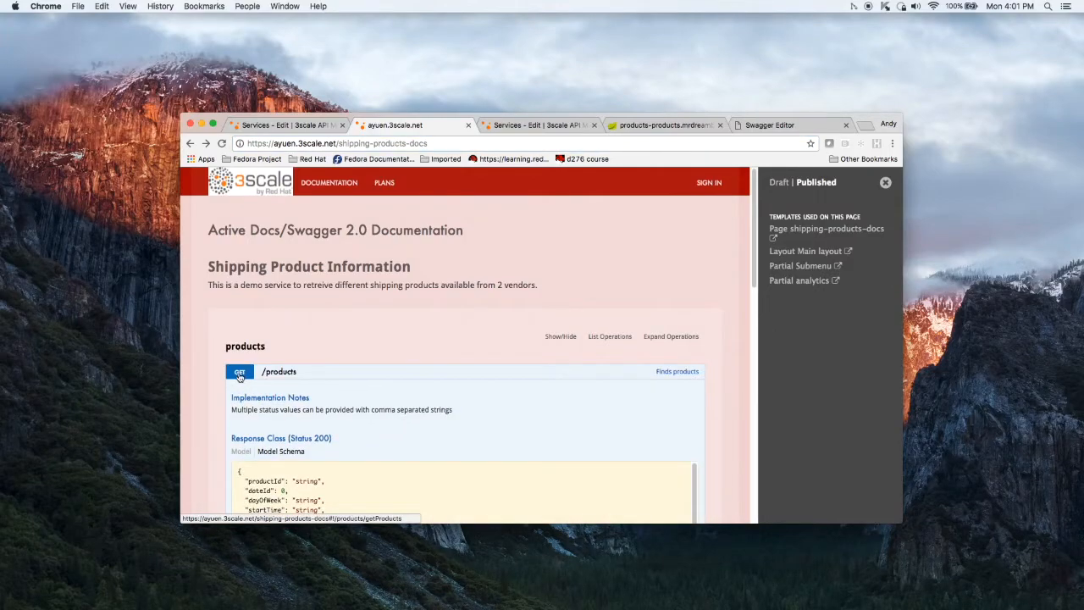
{"action": "scroll", "coordinate": [383, 361], "scroll_direction": "down", "scroll_amount": 1}
{"action": "scroll", "coordinate": [383, 360], "scroll_direction": "down", "scroll_amount": 2}
{"action": "scroll", "coordinate": [383, 361], "scroll_direction": "down", "scroll_amount": 1}
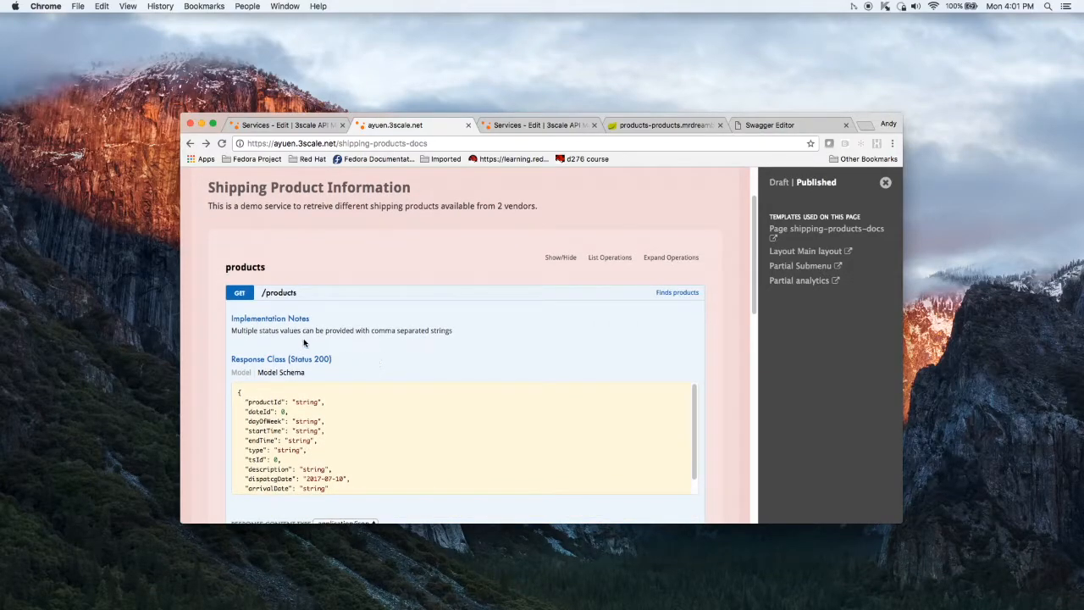
{"action": "scroll", "coordinate": [344, 369], "scroll_direction": "down", "scroll_amount": 1}
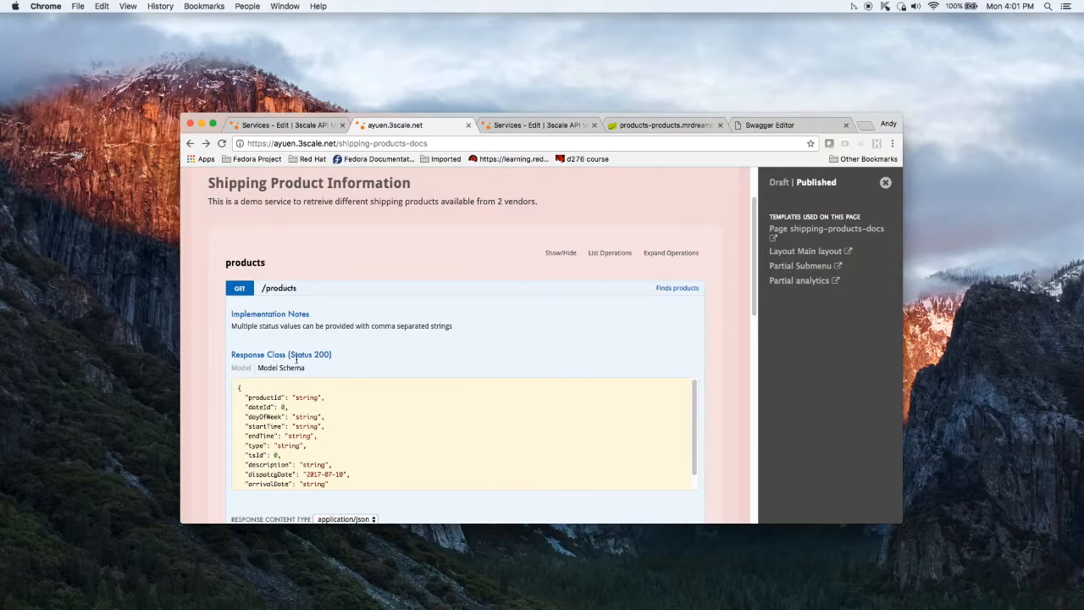
{"action": "scroll", "coordinate": [311, 359], "scroll_direction": "down", "scroll_amount": 1}
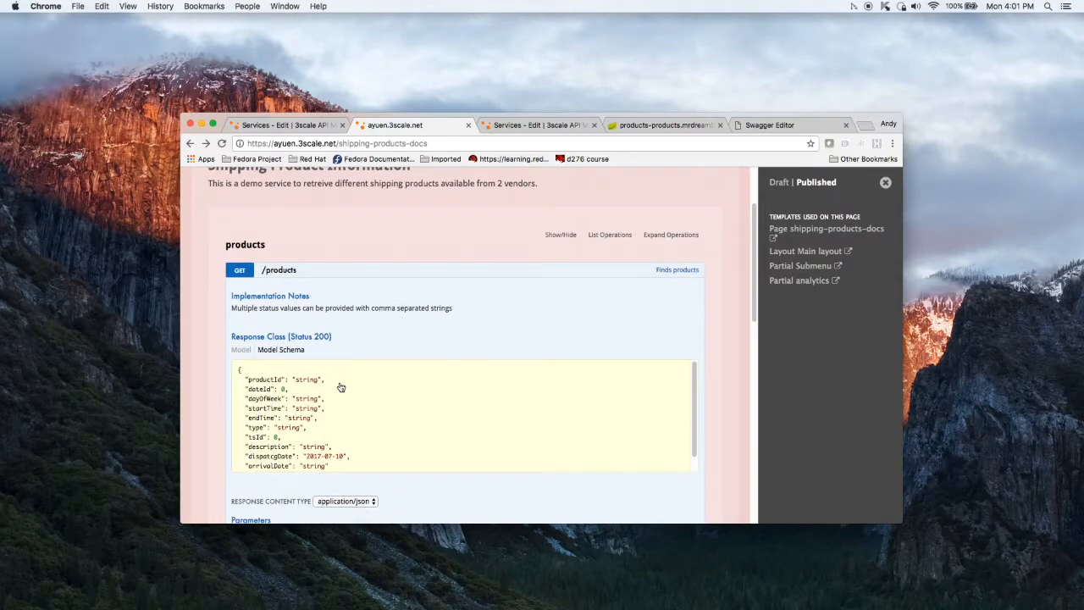
- Read through the GET /products request parameters, from PRODUCT_IDS and FEATURES to the postcodes, ARRIVAL_DATE and USER_KEY
{"action": "scroll", "coordinate": [341, 387], "scroll_direction": "down", "scroll_amount": 5}
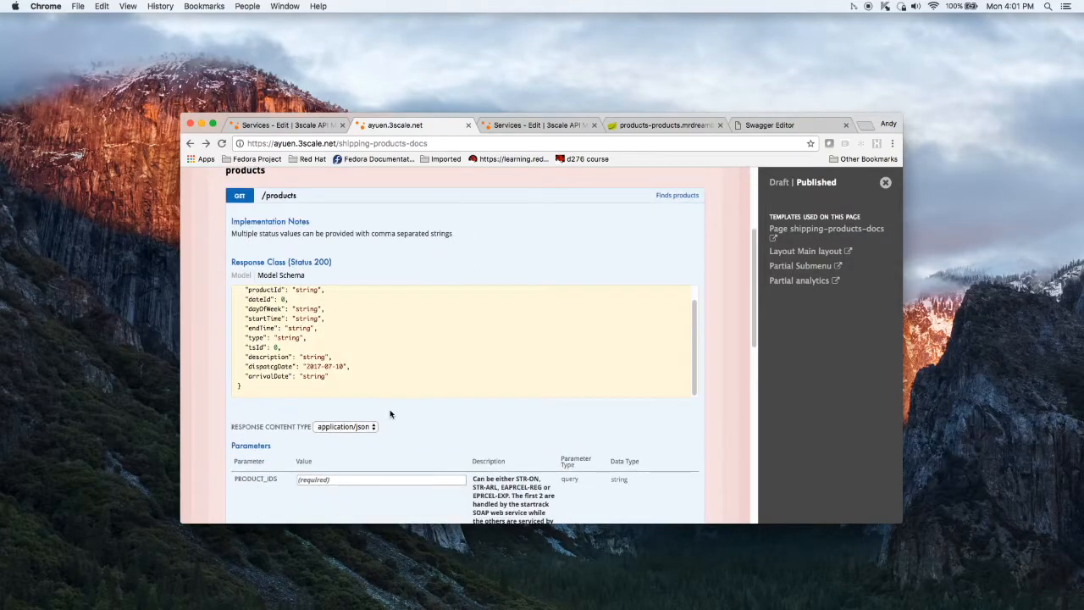
{"action": "scroll", "coordinate": [390, 413], "scroll_direction": "down", "scroll_amount": 1}
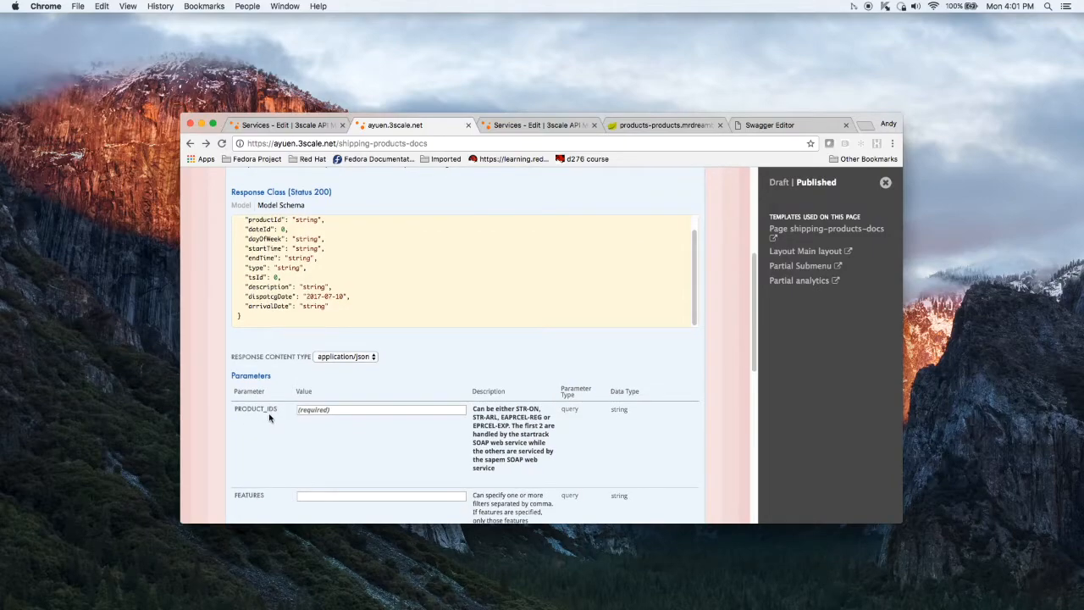
{"action": "scroll", "coordinate": [498, 424], "scroll_direction": "down", "scroll_amount": 1}
{"action": "scroll", "coordinate": [498, 423], "scroll_direction": "down", "scroll_amount": 1}
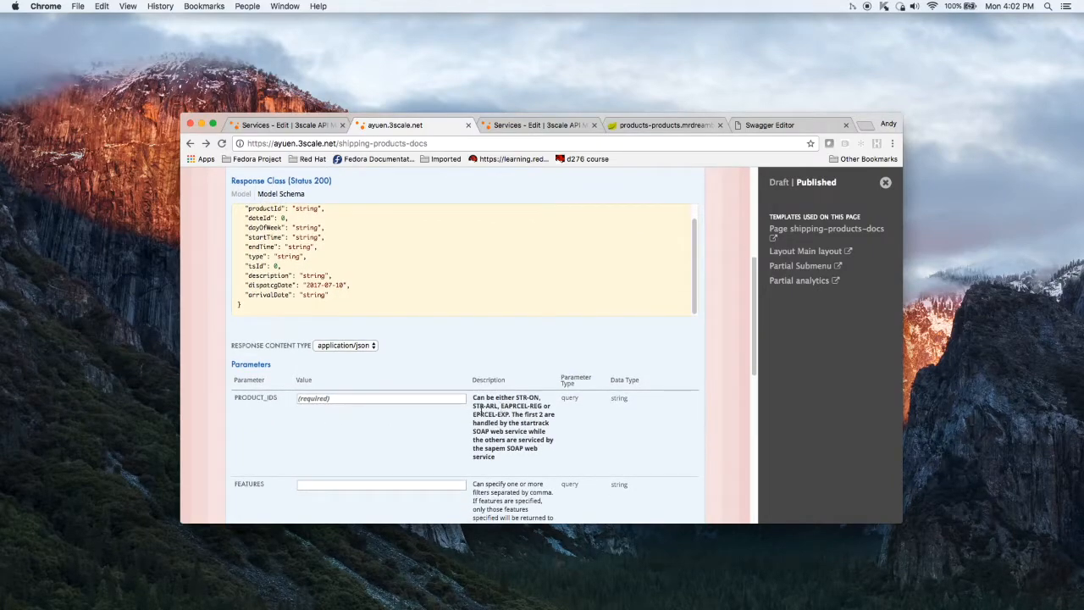
{"action": "scroll", "coordinate": [513, 405], "scroll_direction": "down", "scroll_amount": 5}
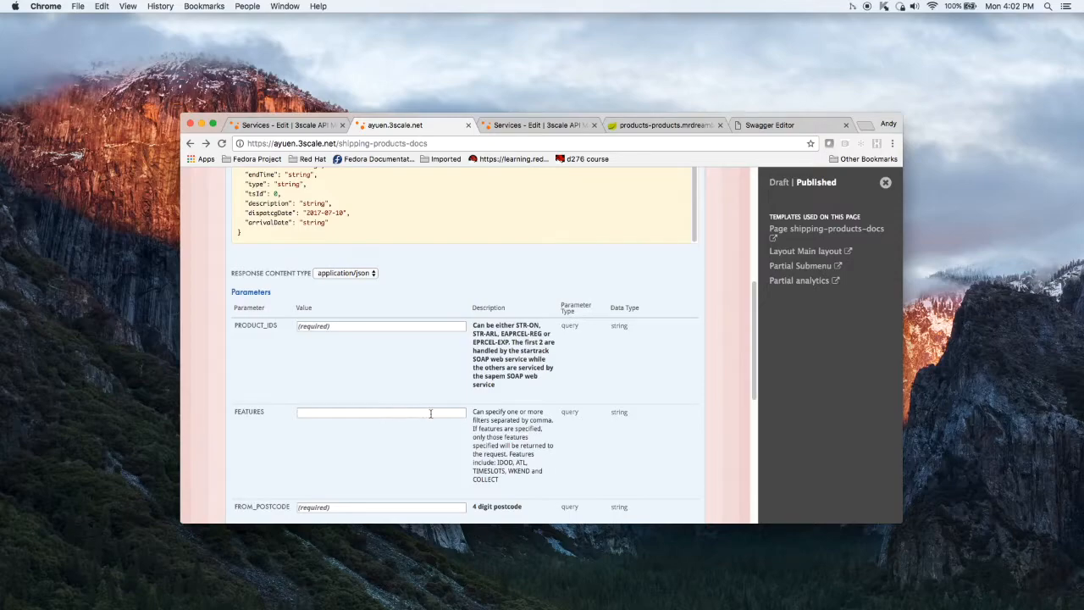
{"action": "scroll", "coordinate": [398, 432], "scroll_direction": "down", "scroll_amount": 1}
{"action": "scroll", "coordinate": [358, 461], "scroll_direction": "down", "scroll_amount": 2}
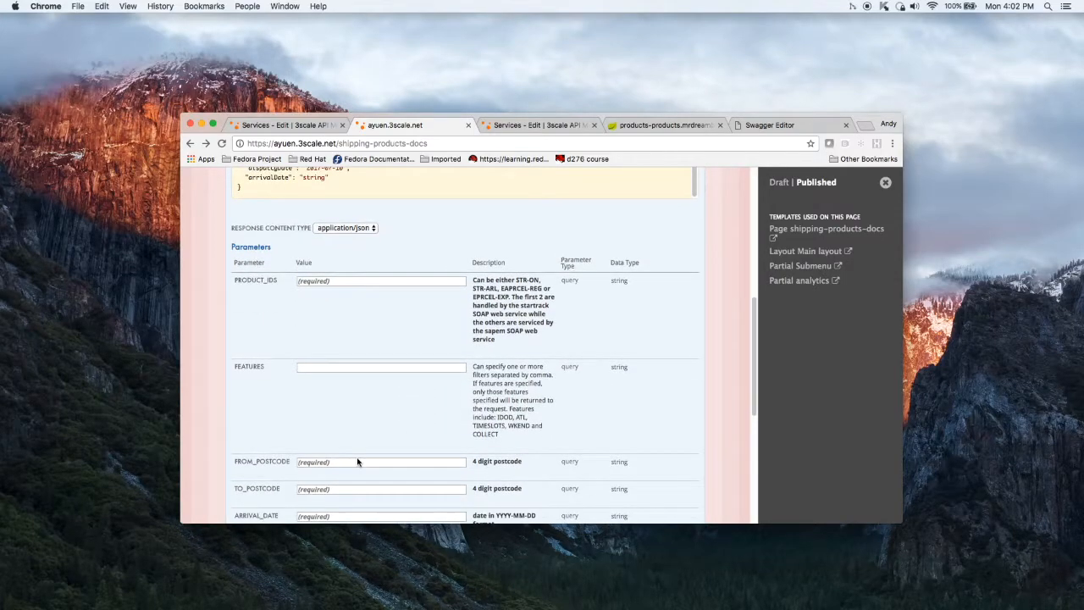
{"action": "scroll", "coordinate": [357, 462], "scroll_direction": "down", "scroll_amount": 2}
{"action": "scroll", "coordinate": [358, 461], "scroll_direction": "down", "scroll_amount": 2}
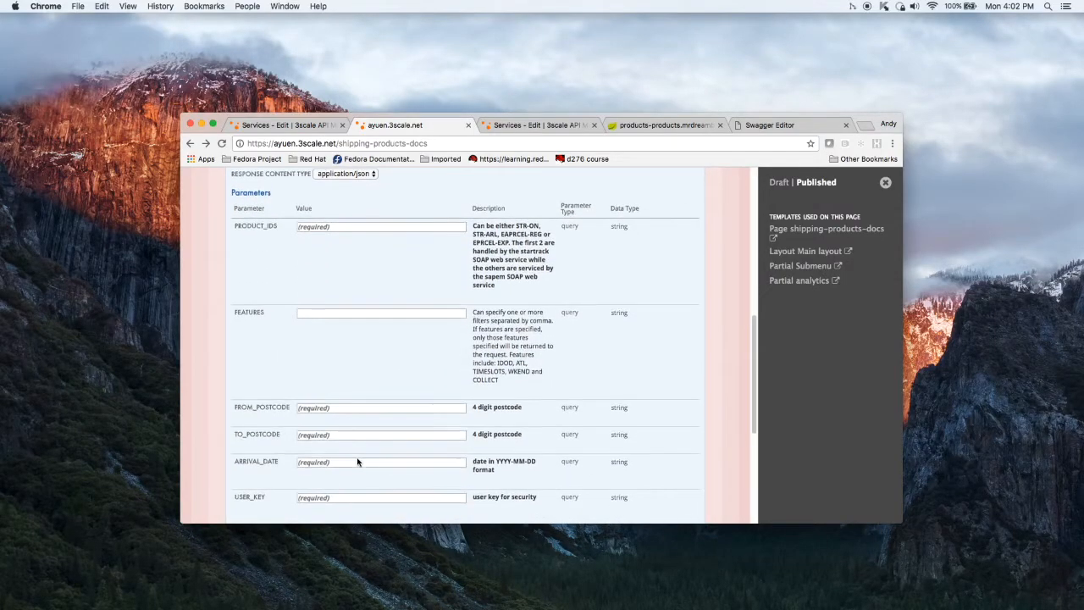
- Copy "STR-ON, STR-AR" from the PRODUCT_IDS description into the PRODUCT_IDS value of GET /products
{"action": "scroll", "coordinate": [319, 417], "scroll_direction": "up", "scroll_amount": 3}
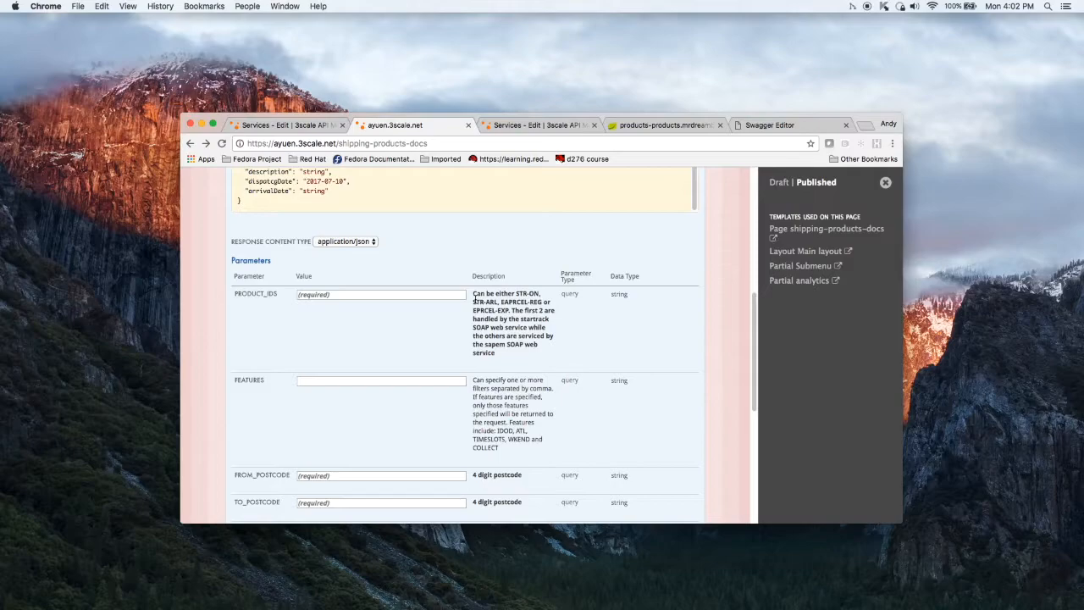
{"action": "left_click_drag", "start_coordinate": [517, 293], "coordinate": [496, 302]}
{"action": "key", "text": "super+c"}
{"action": "left_click", "coordinate": [366, 297]}
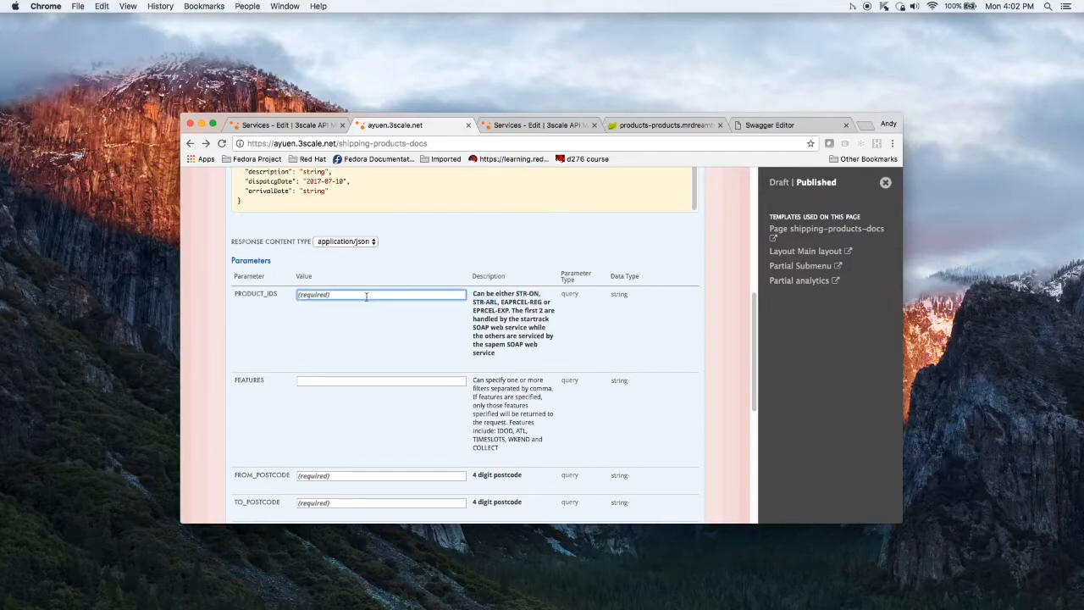
{"action": "key", "text": "super+v"}
- Set FROM_POSTCODE to 2060, TO_POSTCODE to 2113 and ARRIVAL_DATE to 2016-12-12 for the GET /products request
{"action": "scroll", "coordinate": [335, 419], "scroll_direction": "down", "scroll_amount": 2}
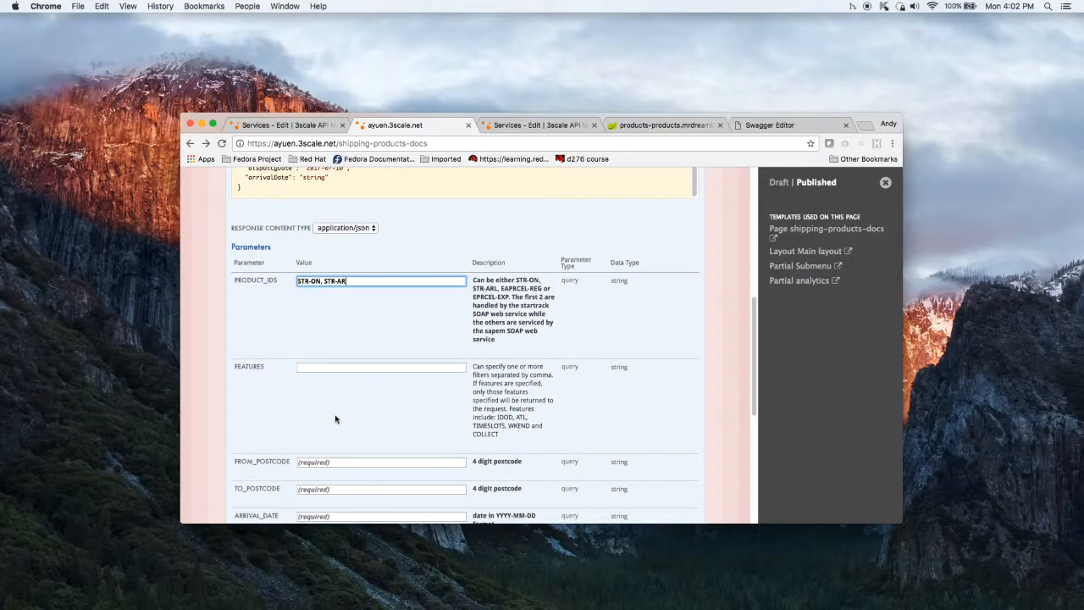
{"action": "scroll", "coordinate": [335, 418], "scroll_direction": "down", "scroll_amount": 2}
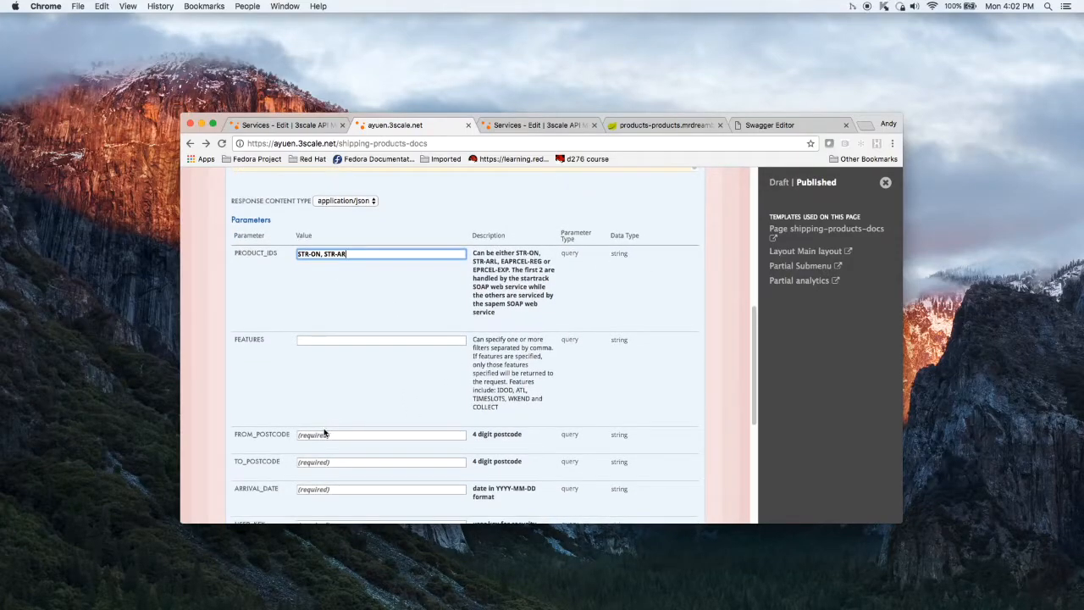
{"action": "left_click", "coordinate": [298, 436]}
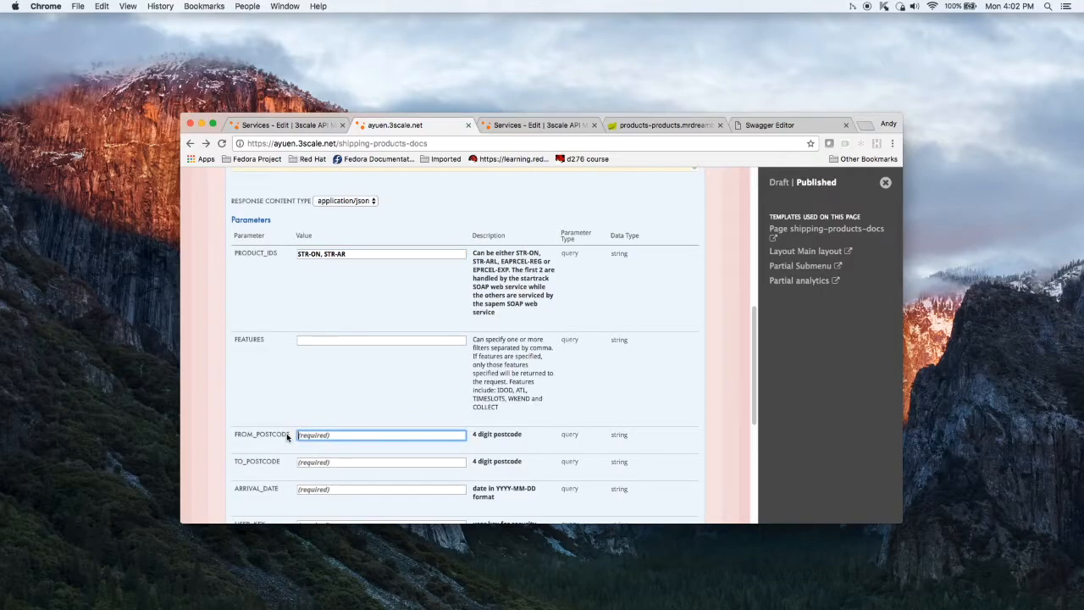
{"action": "type", "text": "2060"}
{"action": "left_click", "coordinate": [334, 464]}
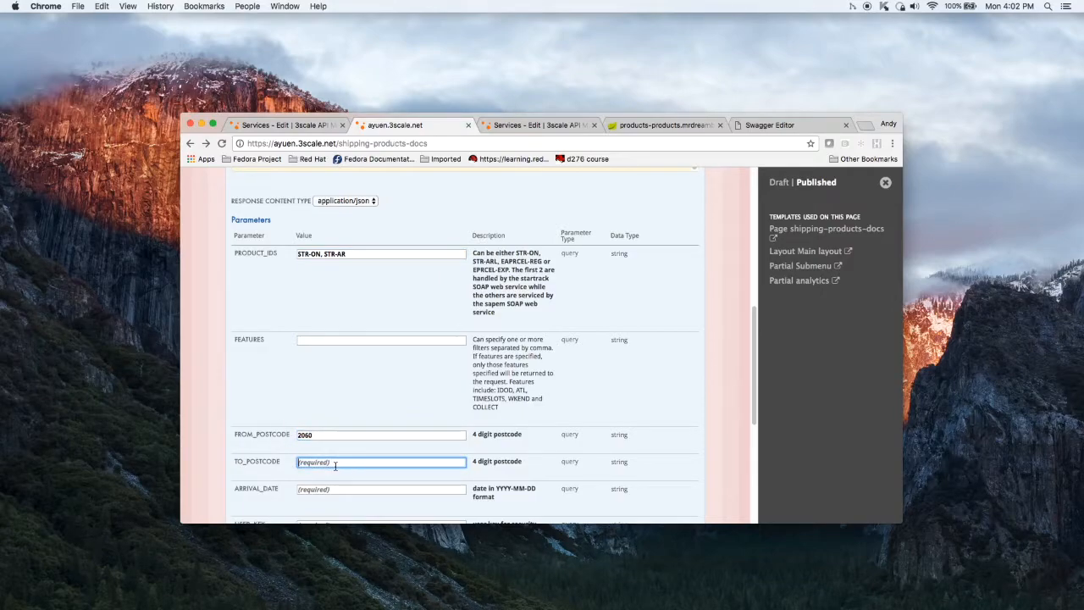
{"action": "type", "text": "2113"}
{"action": "left_click", "coordinate": [344, 489]}
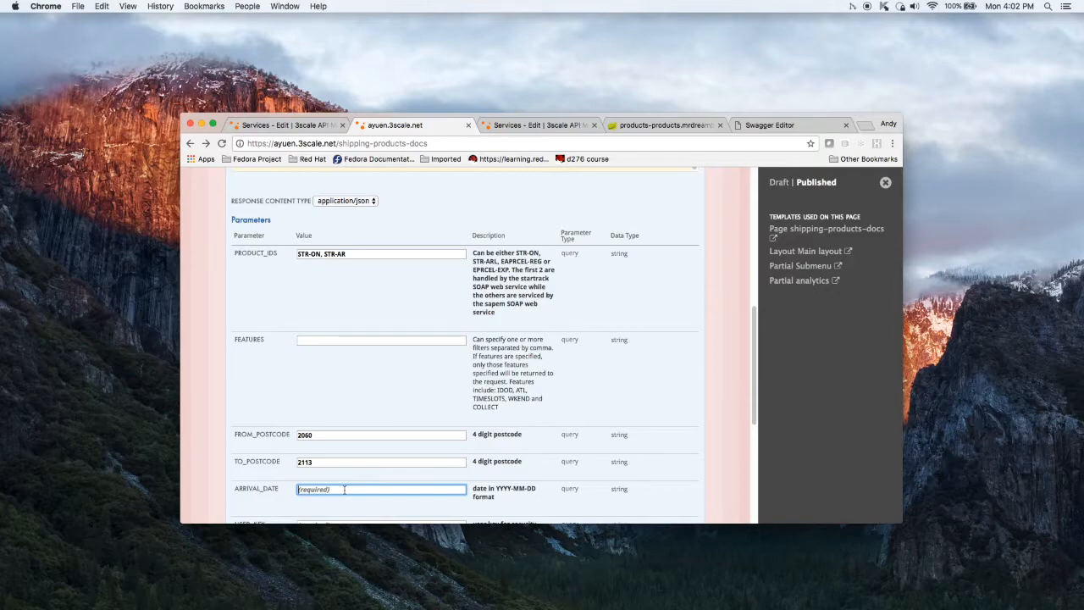
{"action": "type", "text": "2016-12-12"}
- Switch to the products-products response page and copy the user_key value at the end of its request URL
{"action": "scroll", "coordinate": [361, 489], "scroll_direction": "down", "scroll_amount": 2}
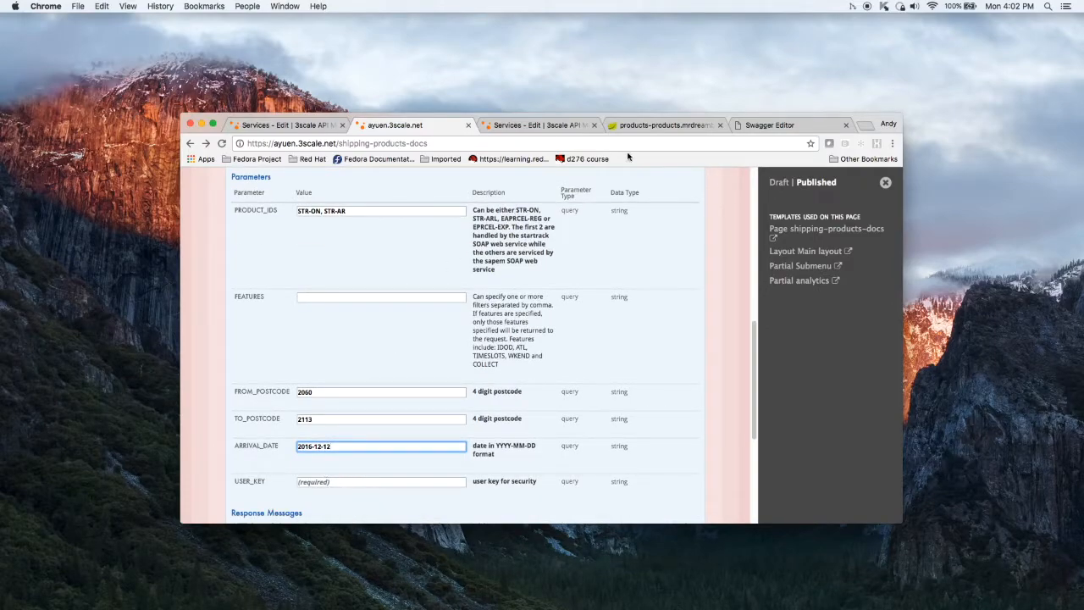
{"action": "left_click", "coordinate": [657, 125]}
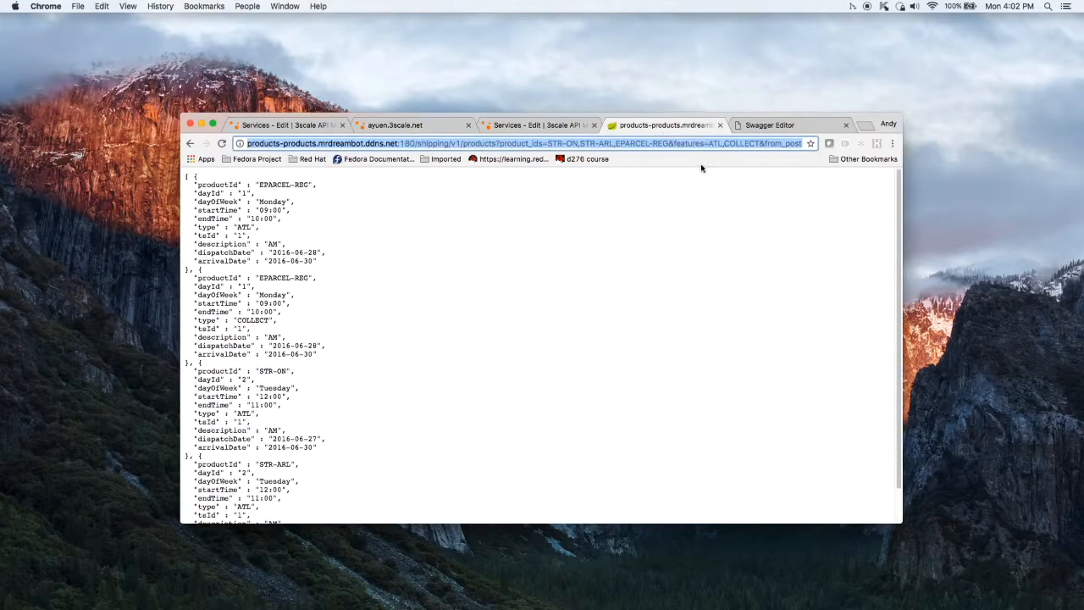
{"action": "left_click", "coordinate": [750, 143]}
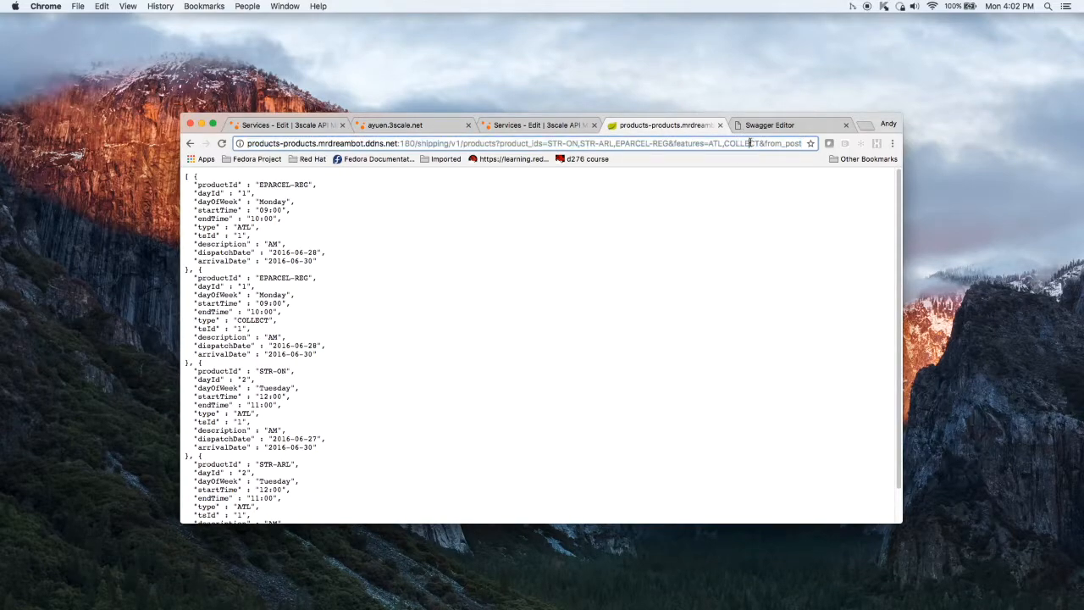
{"action": "key", "text": "Right"}
{"action": "key", "text": "Right"}
{"action": "key", "text": "Right"}
{"action": "key", "text": "Right"}
{"action": "key", "text": "Right"}
{"action": "key", "text": "Right"}
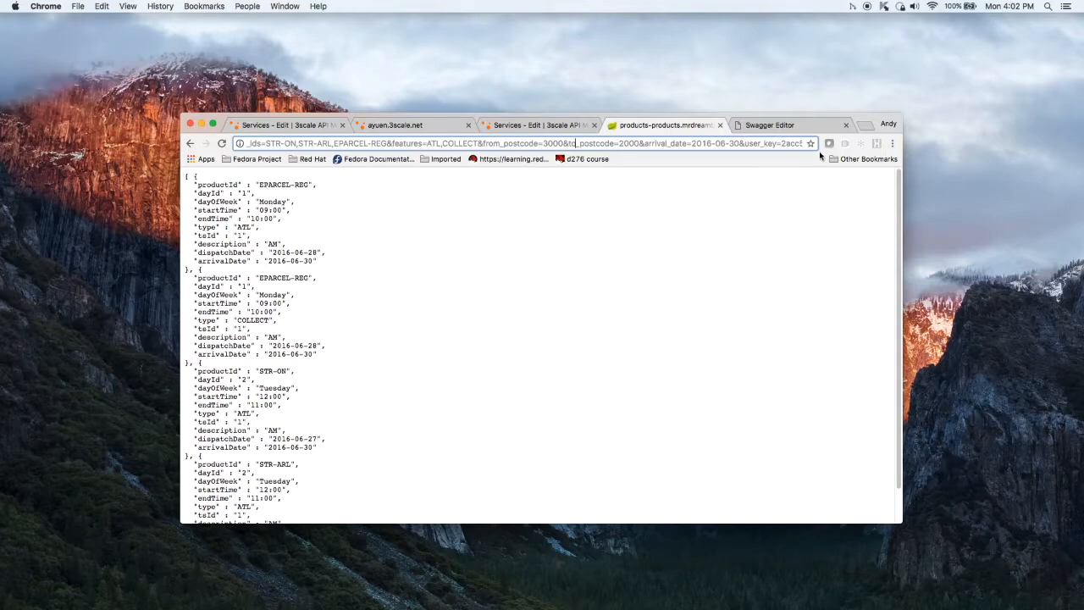
{"action": "key", "text": "Right"}
{"action": "key", "text": "Right"}
{"action": "key", "text": "Right"}
{"action": "key", "text": "Right"}
{"action": "key", "text": "Right"}
{"action": "key", "text": "Right"}
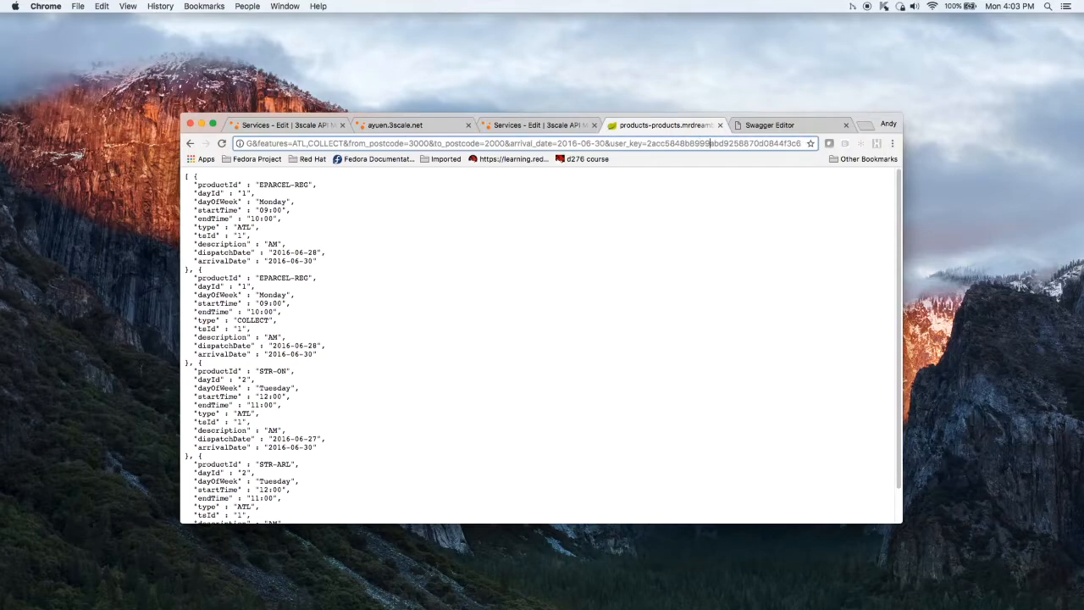
{"action": "double_click", "coordinate": [748, 144]}
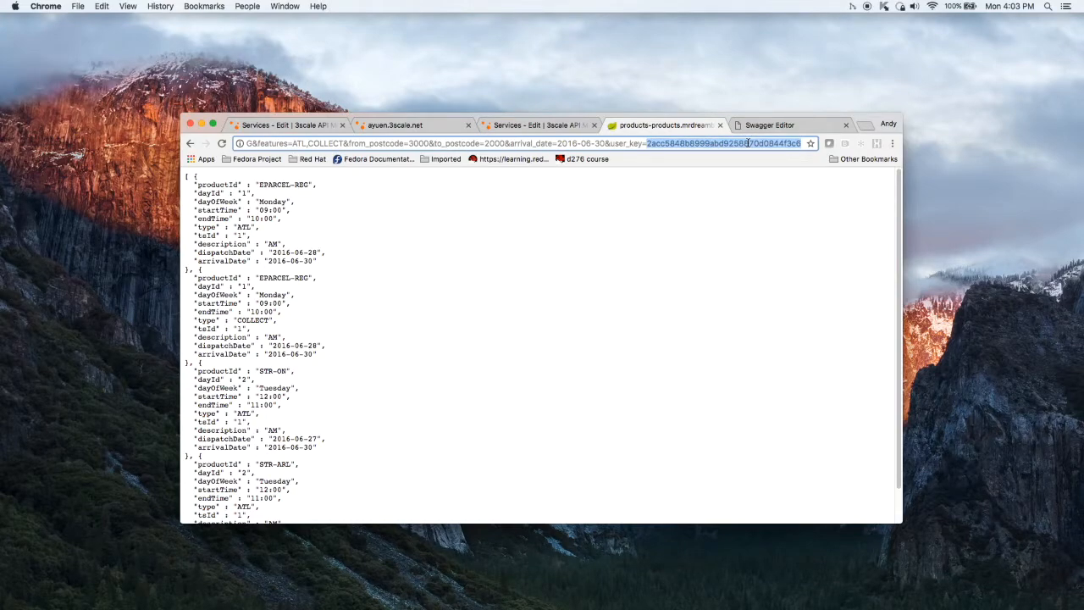
- Return to the shipping-products-docs page and paste the user key into the USER_KEY parameter
{"action": "left_click", "coordinate": [399, 127]}
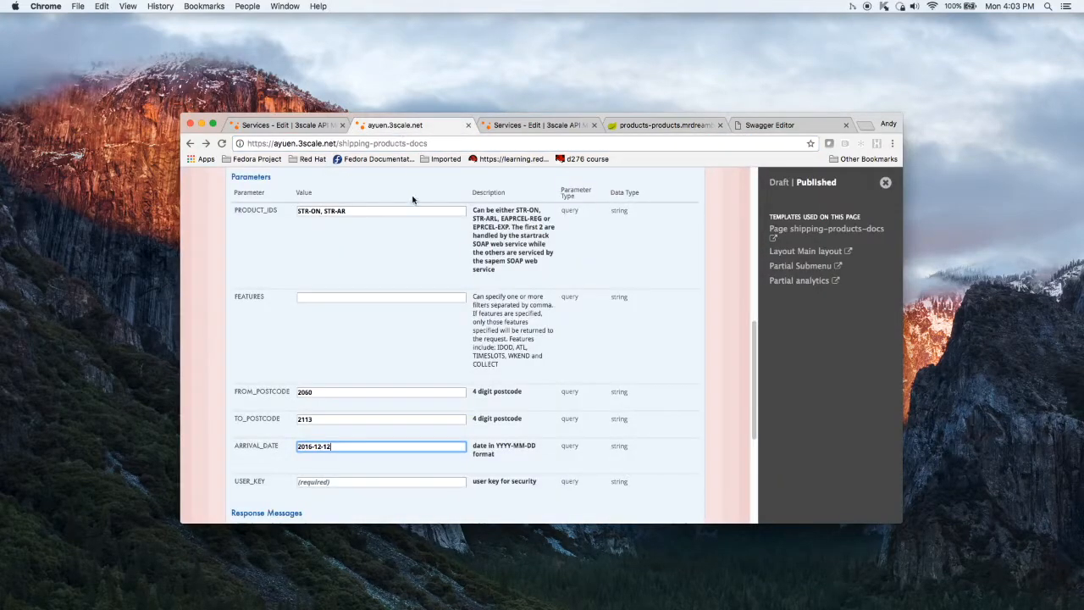
{"action": "left_click", "coordinate": [345, 481]}
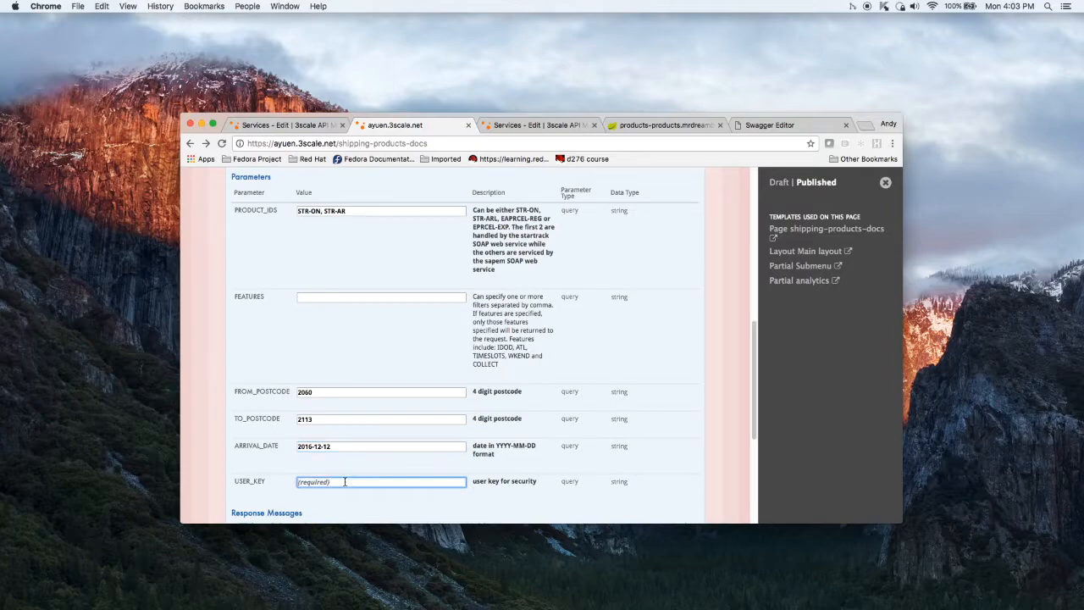
{"action": "key", "text": "super+v"}
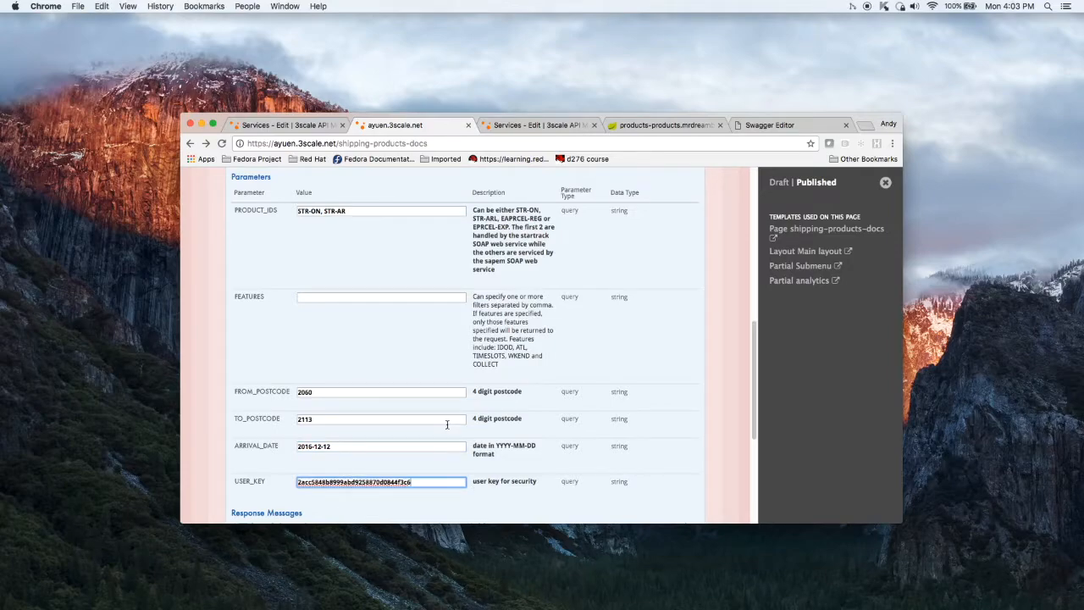
- Try out the GET /products request and check its curl command, request URL, response body and response code
{"action": "scroll", "coordinate": [445, 419], "scroll_direction": "down", "scroll_amount": 5}
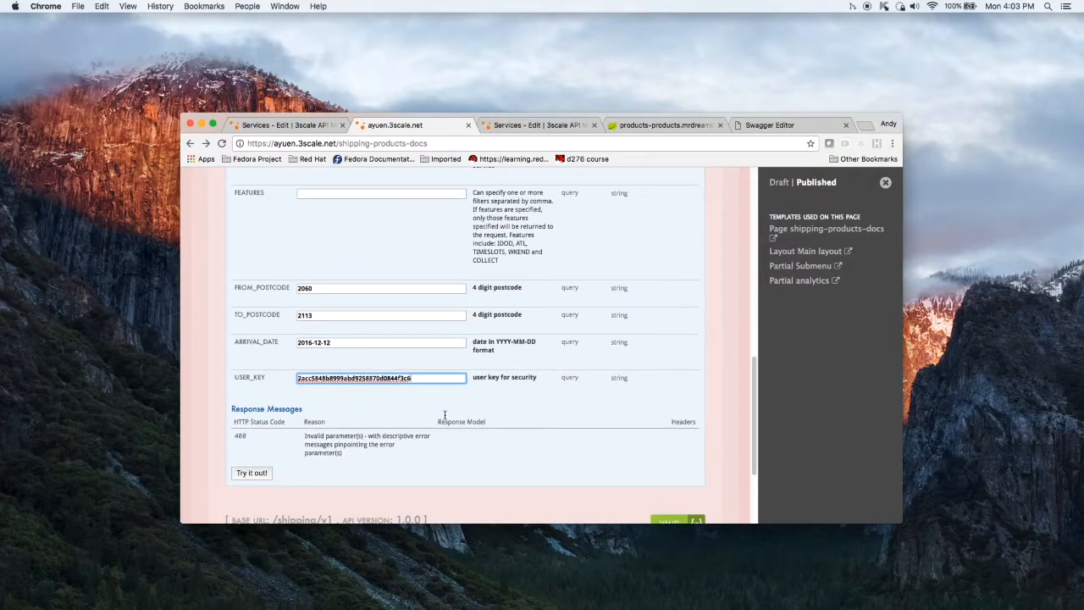
{"action": "left_click", "coordinate": [260, 479]}
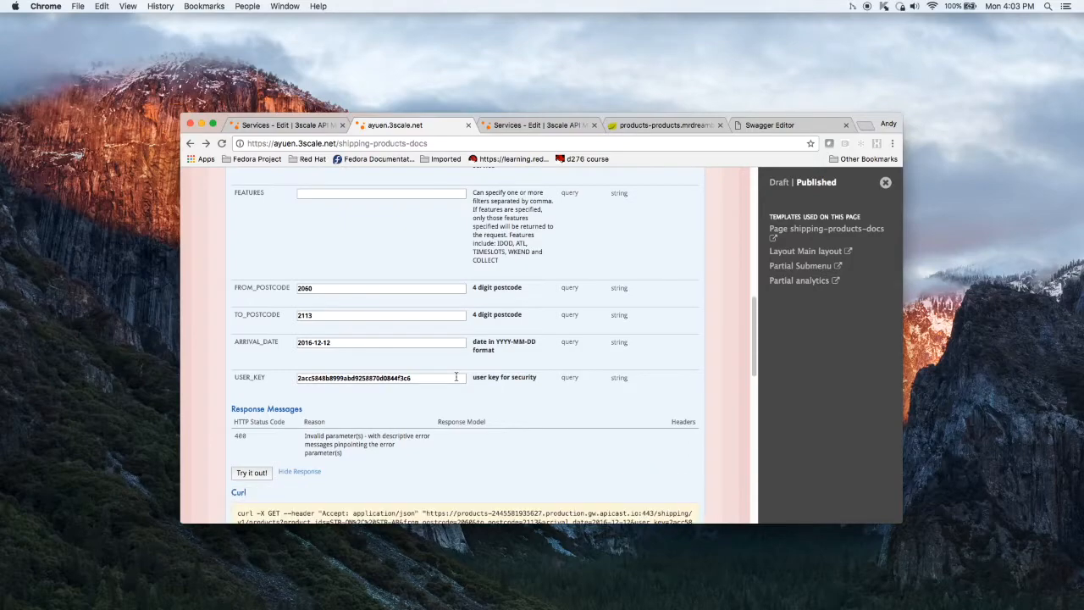
{"action": "scroll", "coordinate": [467, 377], "scroll_direction": "down", "scroll_amount": 2}
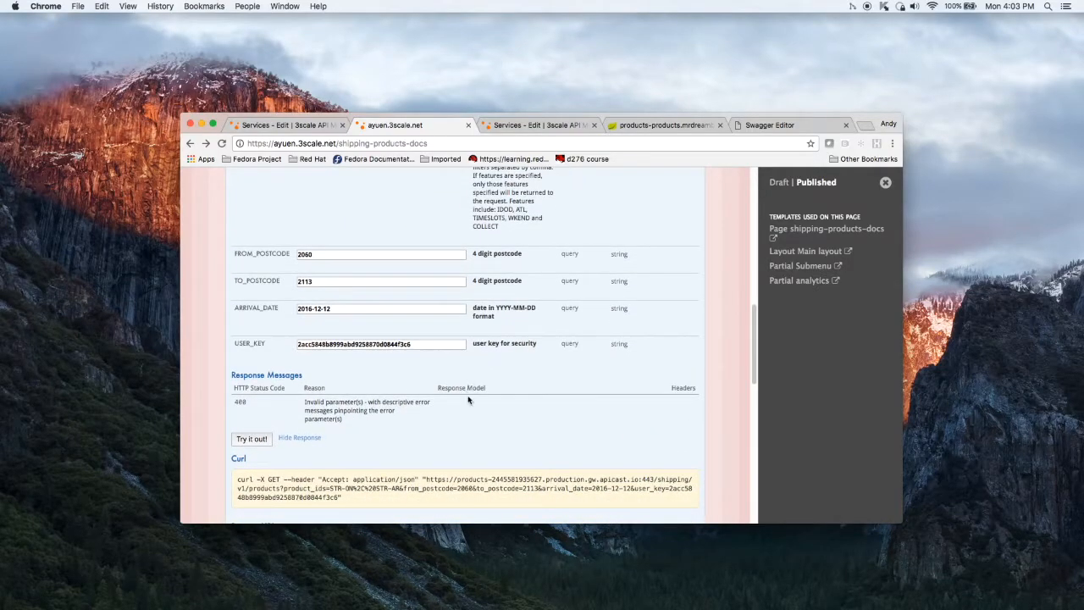
{"action": "scroll", "coordinate": [308, 480], "scroll_direction": "down", "scroll_amount": 5}
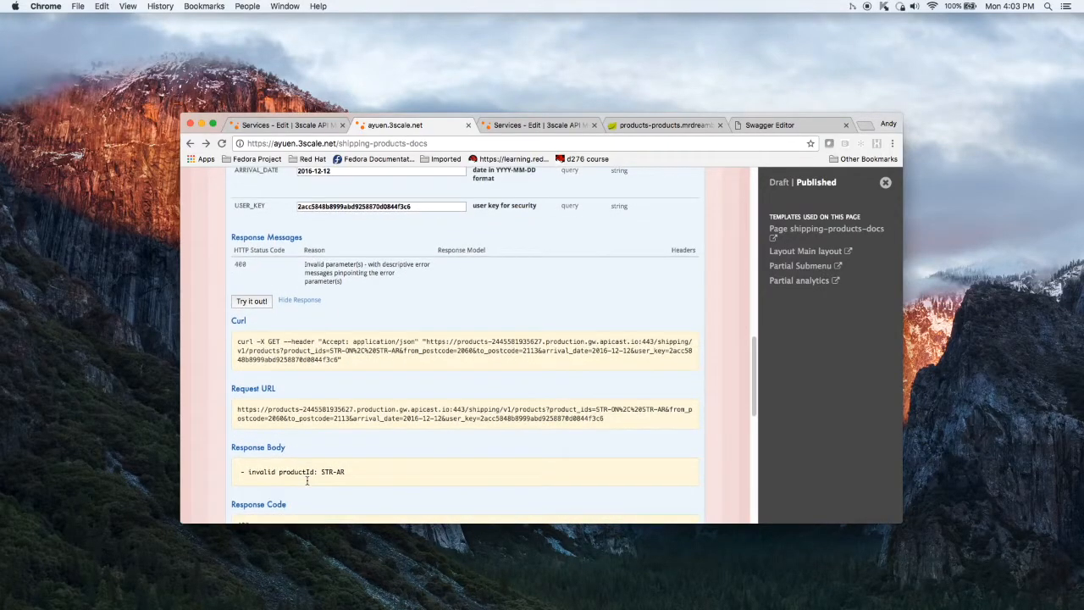
{"action": "scroll", "coordinate": [308, 480], "scroll_direction": "down", "scroll_amount": 2}
{"action": "scroll", "coordinate": [307, 480], "scroll_direction": "down", "scroll_amount": 1}
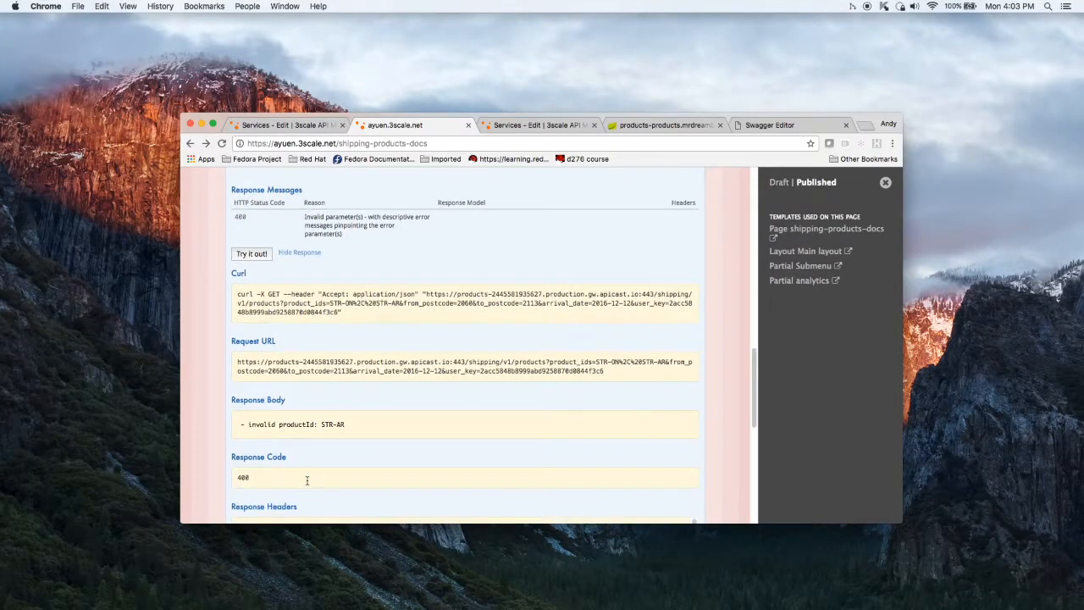
- Correct the PRODUCT_IDS value to "STR-ON, STR-ARL"
{"action": "scroll", "coordinate": [307, 480], "scroll_direction": "up", "scroll_amount": 1}
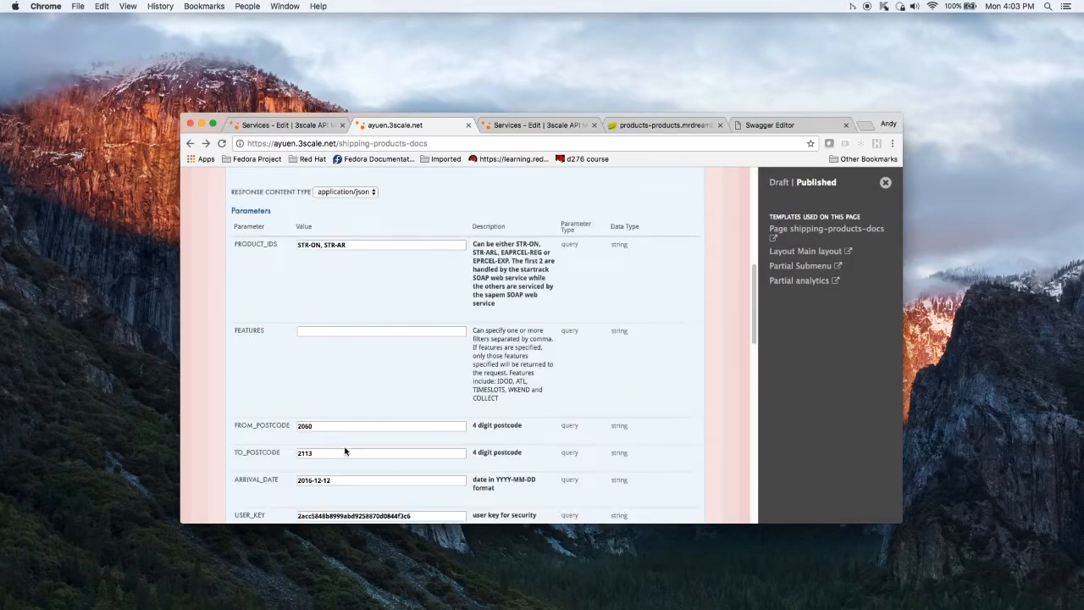
{"action": "scroll", "coordinate": [345, 449], "scroll_direction": "up", "scroll_amount": 10}
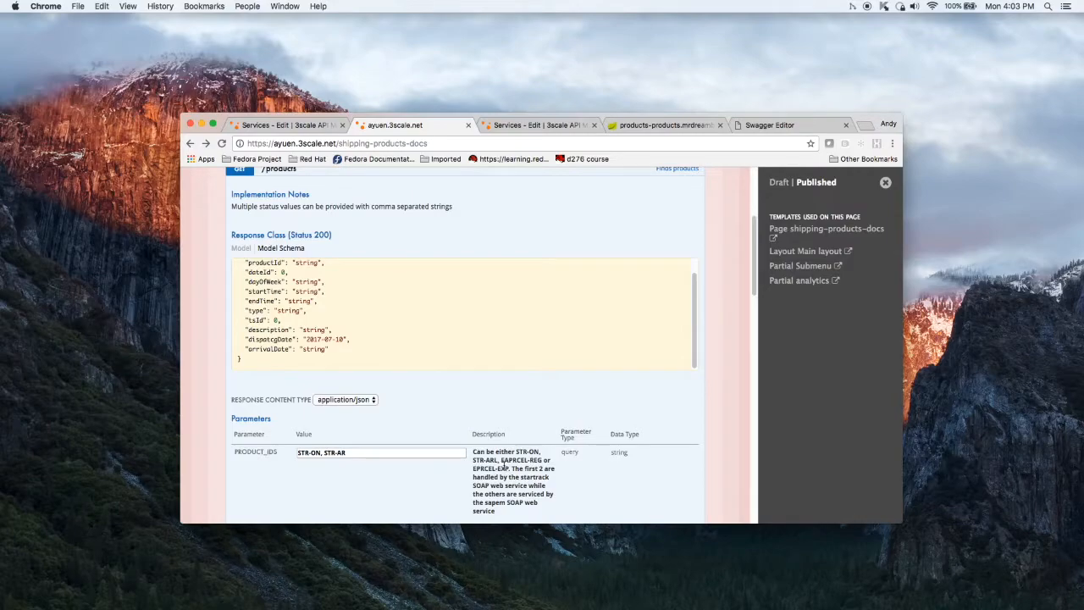
{"action": "left_click", "coordinate": [418, 452]}
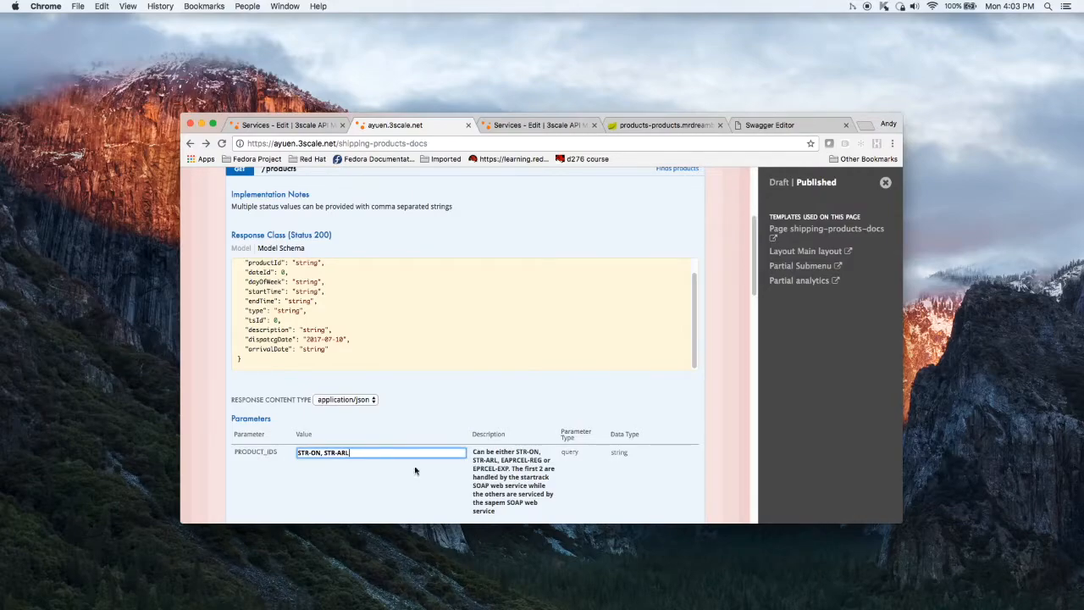
- Resend the GET /products request and compare the new response body and request URL with the entered parameters
{"action": "scroll", "coordinate": [414, 472], "scroll_direction": "down", "scroll_amount": 10}
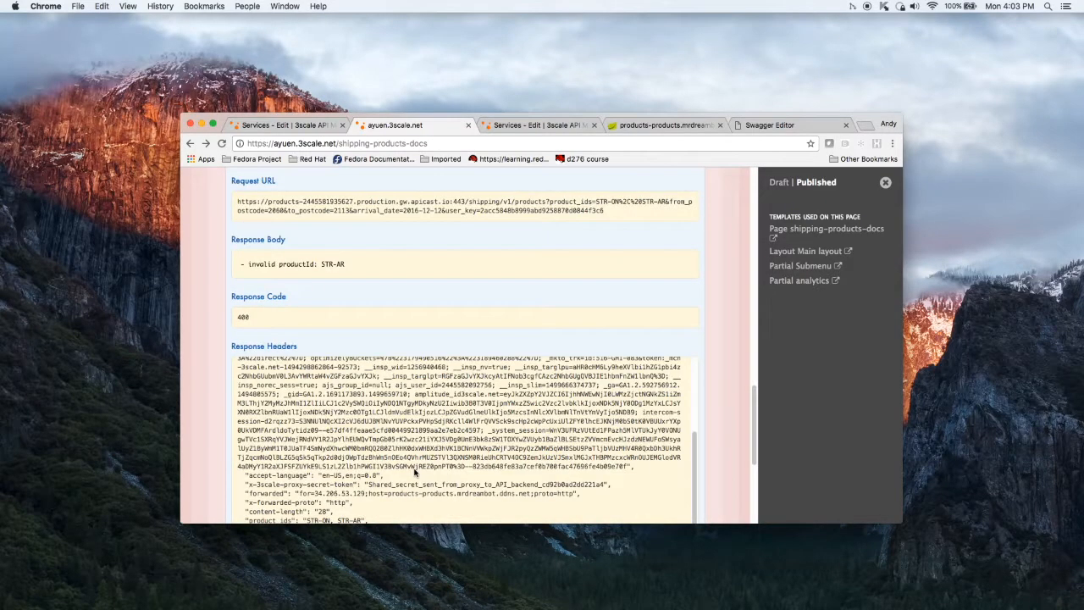
{"action": "scroll", "coordinate": [414, 473], "scroll_direction": "up", "scroll_amount": 10}
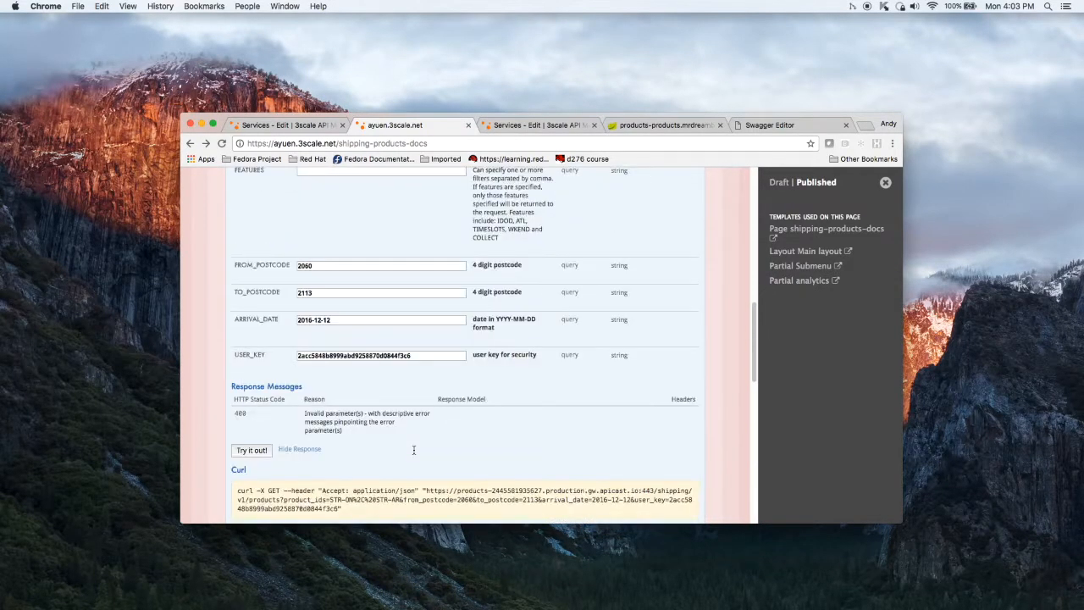
{"action": "left_click", "coordinate": [252, 451]}
{"action": "scroll", "coordinate": [509, 451], "scroll_direction": "down", "scroll_amount": 10}
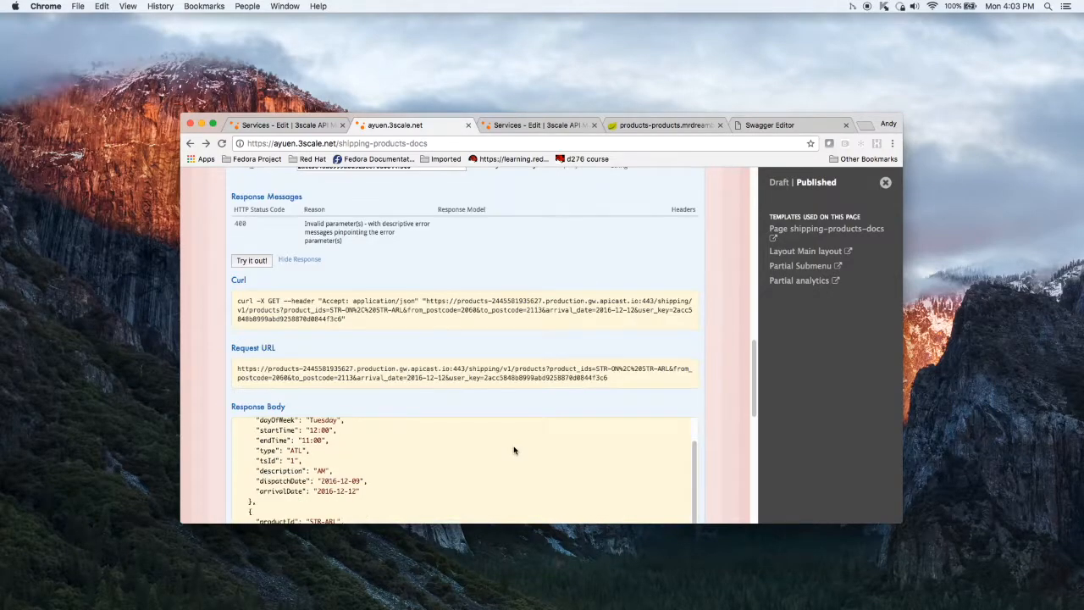
{"action": "scroll", "coordinate": [513, 451], "scroll_direction": "up", "scroll_amount": 5}
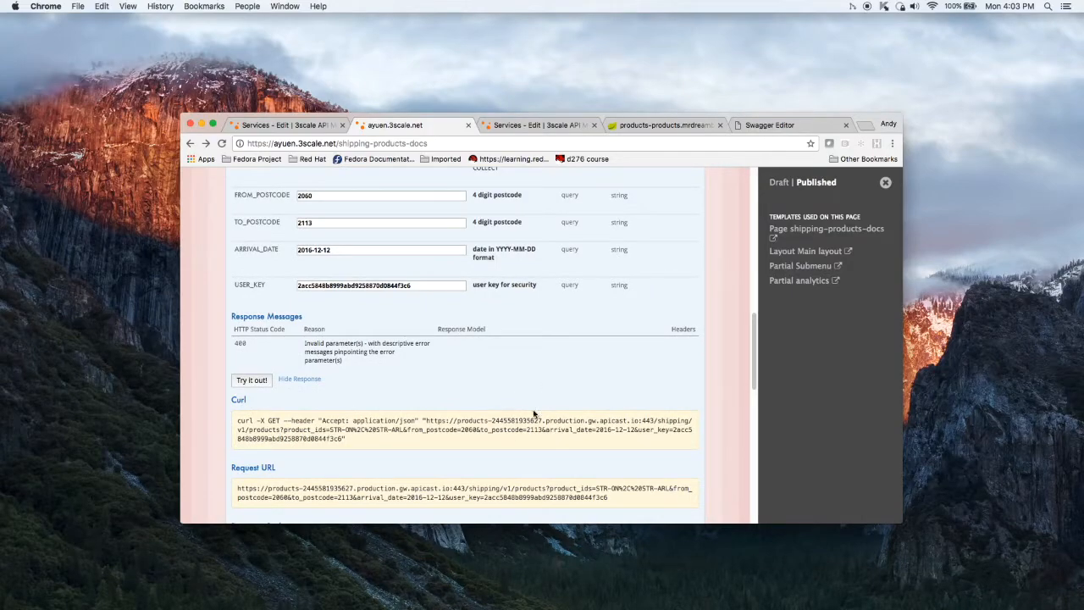
{"action": "scroll", "coordinate": [536, 403], "scroll_direction": "down", "scroll_amount": 3}
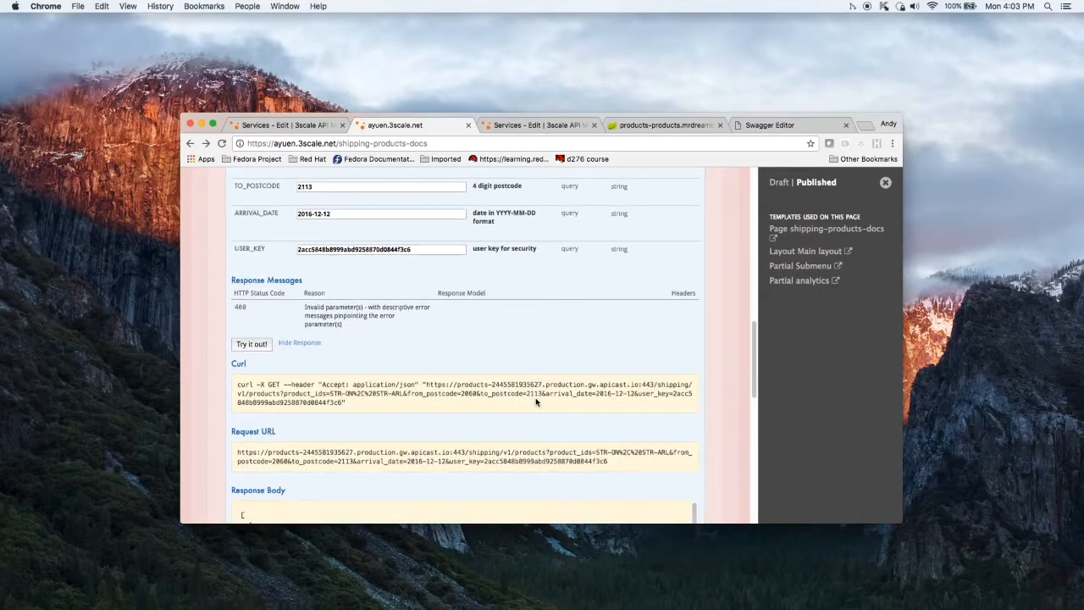
{"action": "scroll", "coordinate": [535, 402], "scroll_direction": "down", "scroll_amount": 5}
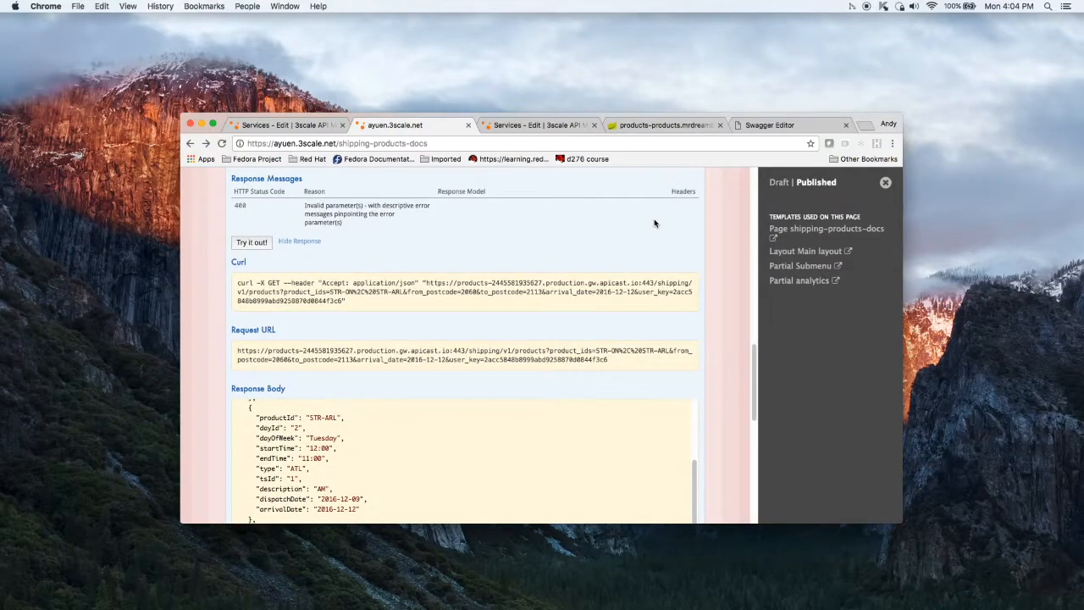
{"action": "scroll", "coordinate": [598, 258], "scroll_direction": "up", "scroll_amount": 3}
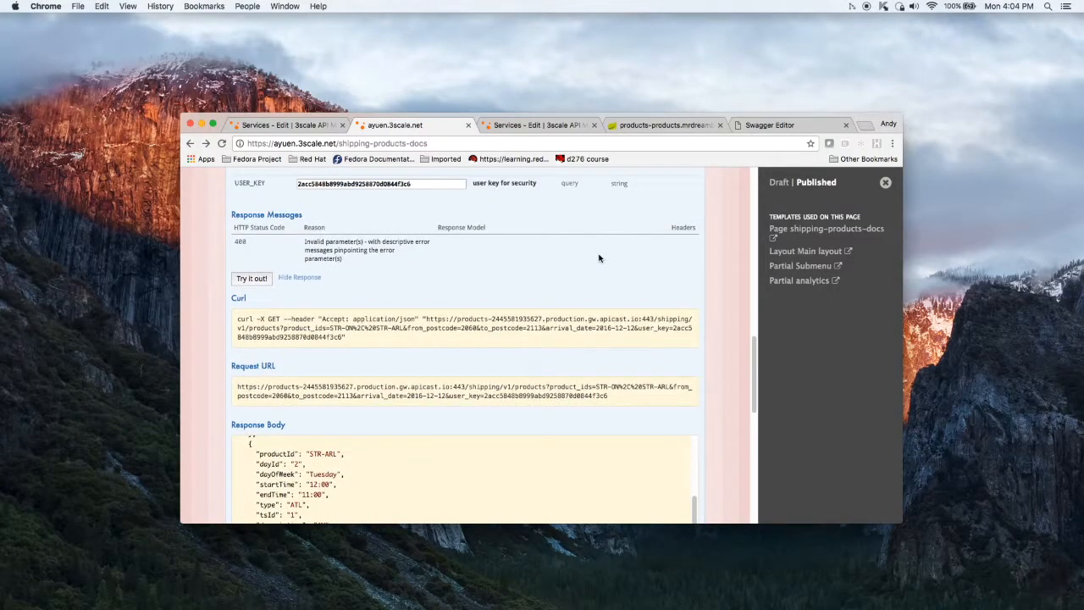
{"action": "scroll", "coordinate": [598, 257], "scroll_direction": "up", "scroll_amount": 5}
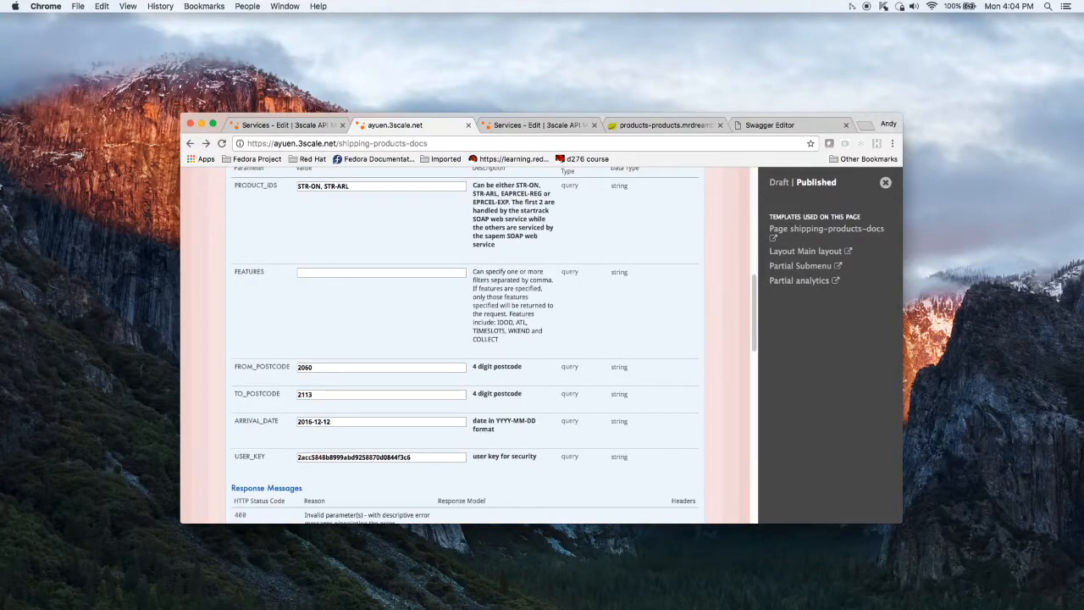